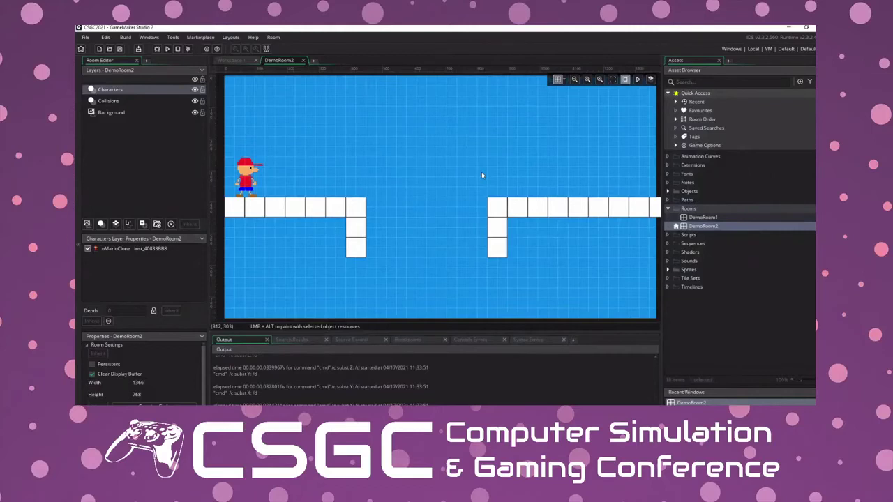
Step: Review DemoRoom2's Background, Collisions and Characters layers, including the player instance on the Characters layer
{"action": "left_click", "coordinate": [127, 114]}
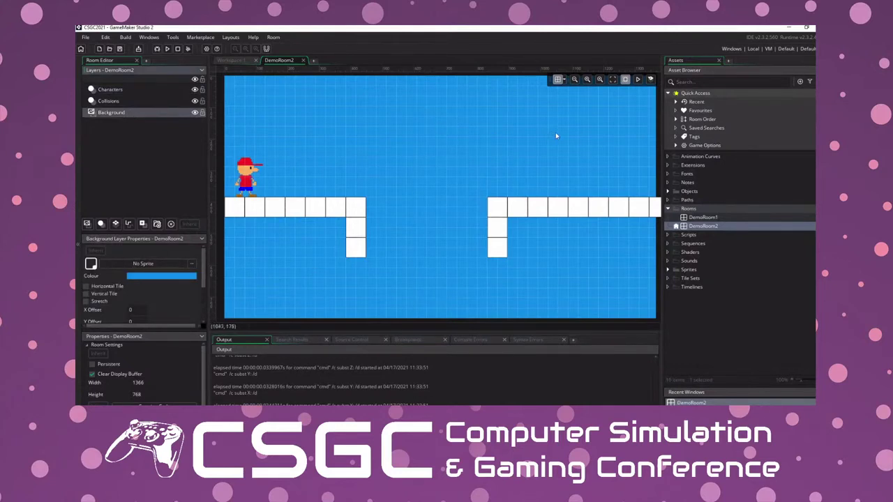
{"action": "left_click", "coordinate": [111, 101]}
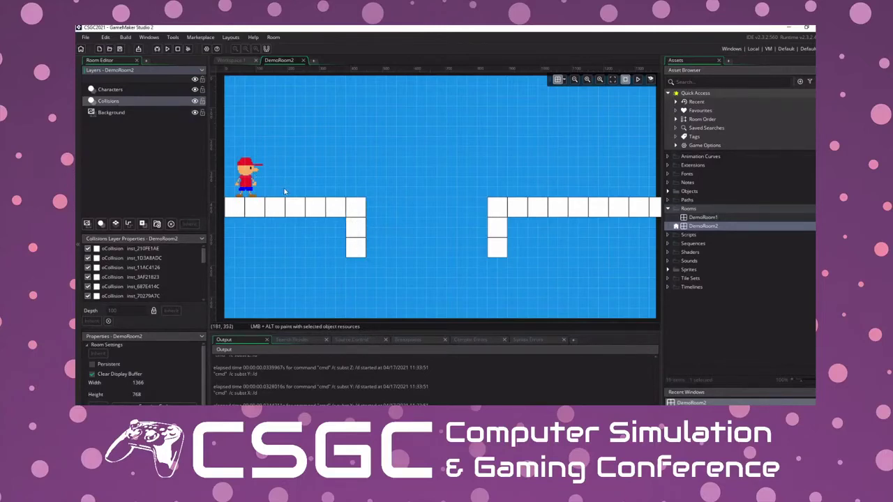
{"action": "left_click", "coordinate": [130, 89]}
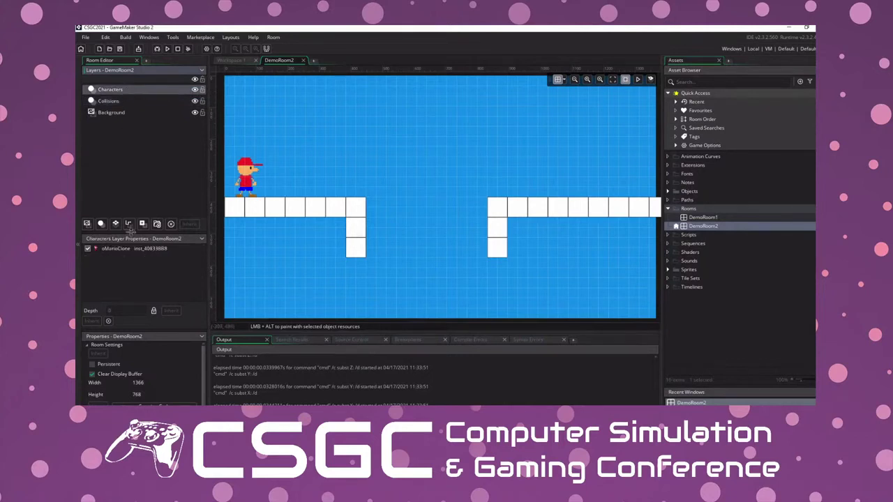
{"action": "left_click", "coordinate": [256, 172]}
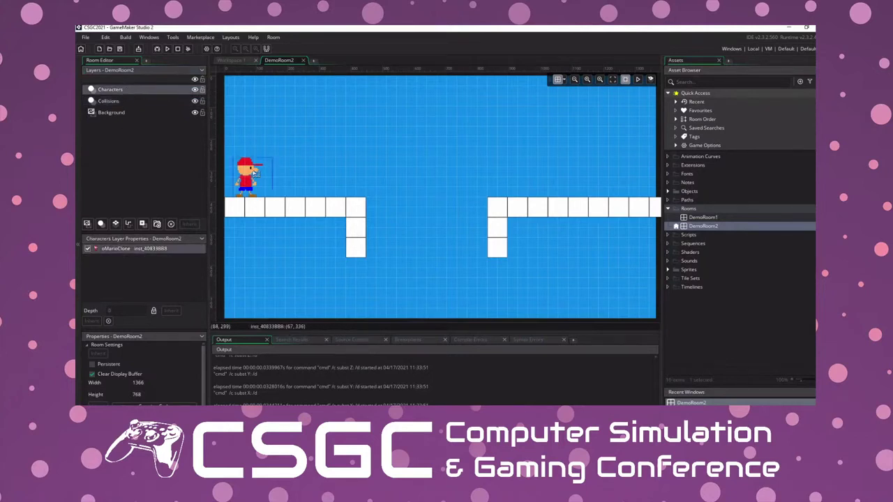
{"action": "left_click", "coordinate": [347, 174]}
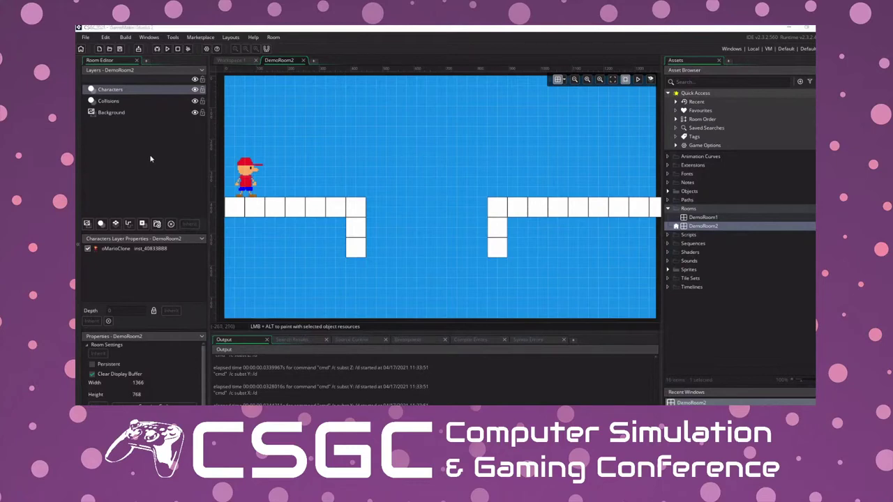
Step: Switch to the CSGC_2021_Presentation folder and view the tiles in TileBackground.png, then close the image
{"action": "key", "text": "super"}
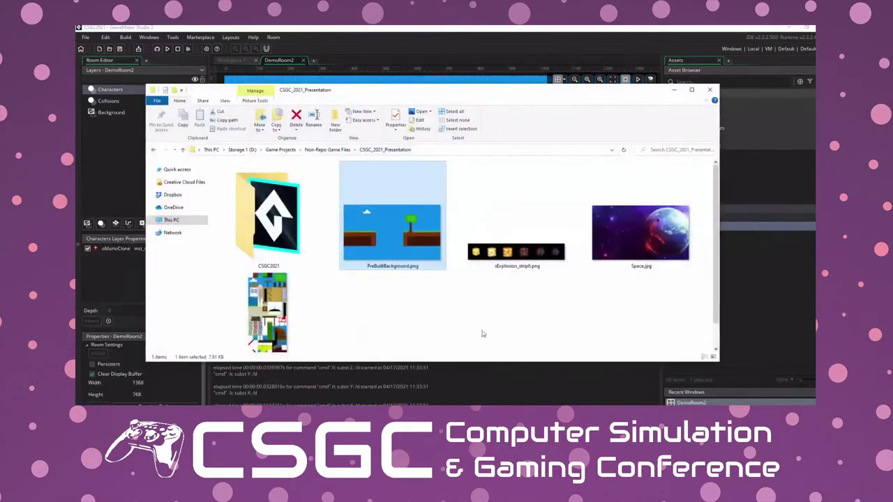
{"action": "scroll", "coordinate": [393, 303], "scroll_direction": "down", "scroll_amount": 1}
{"action": "left_click", "coordinate": [320, 299]}
{"action": "double_click", "coordinate": [320, 299]}
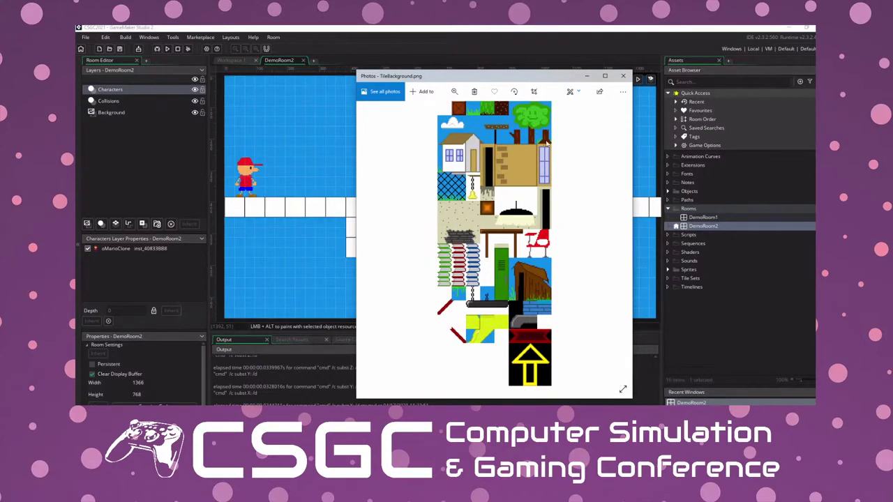
{"action": "left_click", "coordinate": [623, 77]}
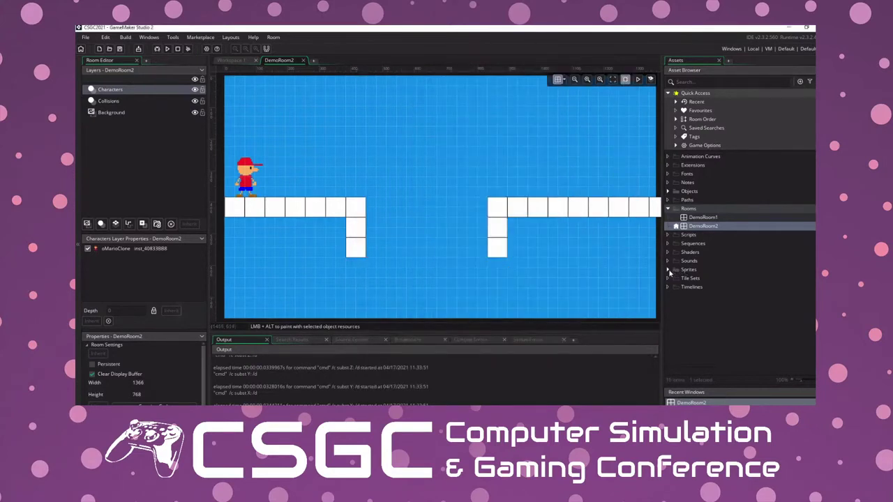
Step: Create a new sprite in the Demo2 sprite group and name it sTileset
{"action": "left_click", "coordinate": [668, 270]}
{"action": "left_click", "coordinate": [676, 278]}
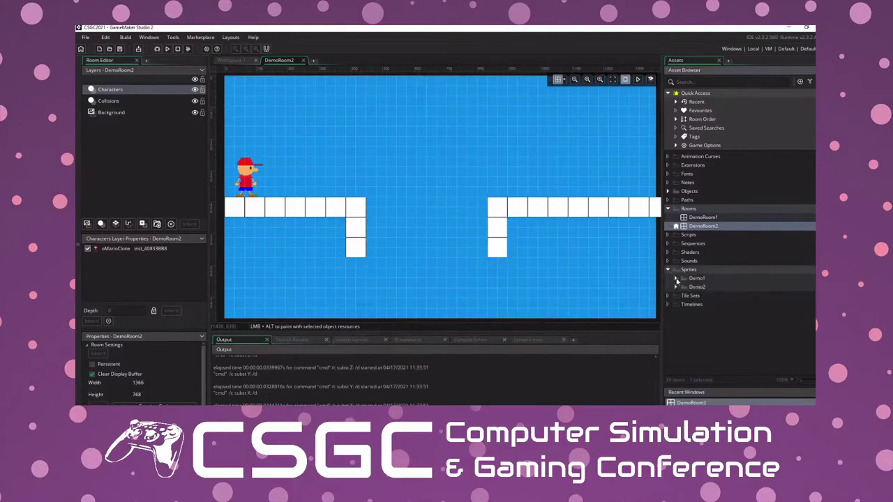
{"action": "left_click", "coordinate": [676, 287]}
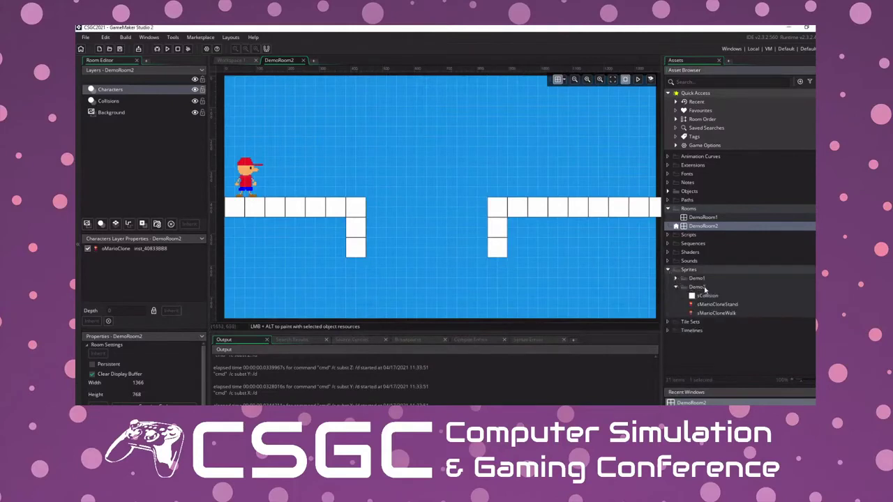
{"action": "right_click", "coordinate": [705, 288]}
{"action": "mouse_move", "coordinate": [709, 289]}
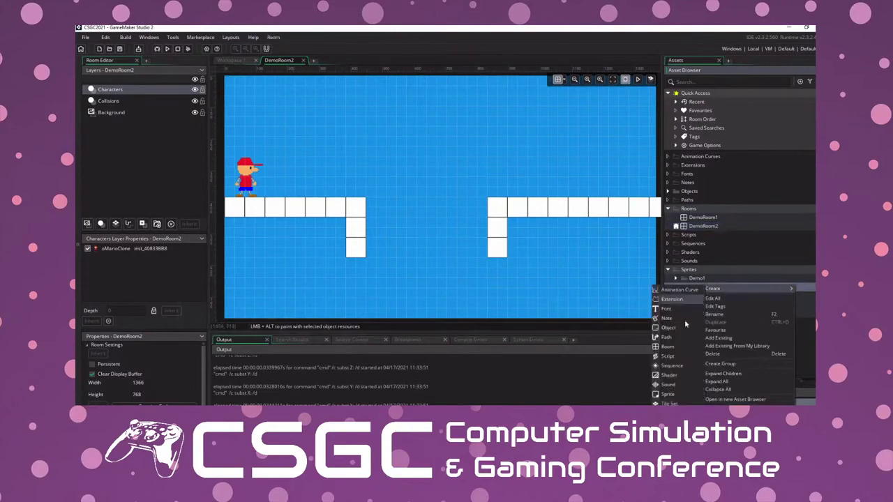
{"action": "left_click", "coordinate": [679, 397]}
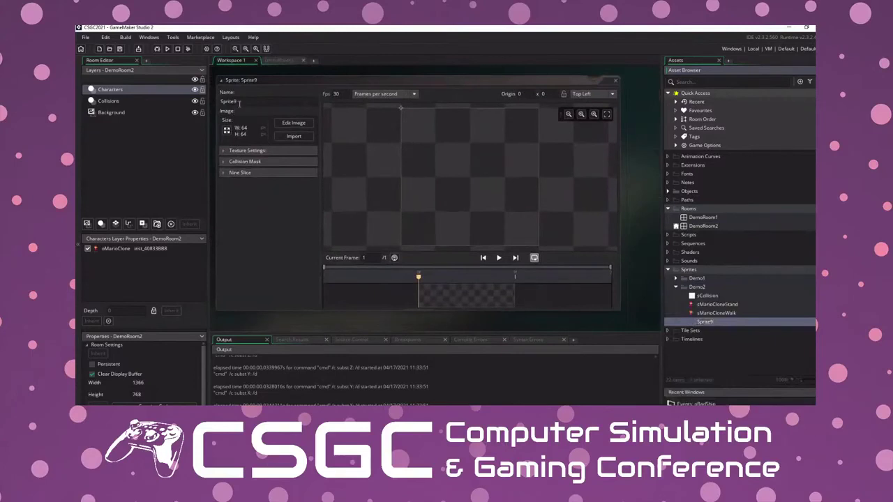
{"action": "left_click", "coordinate": [220, 101]}
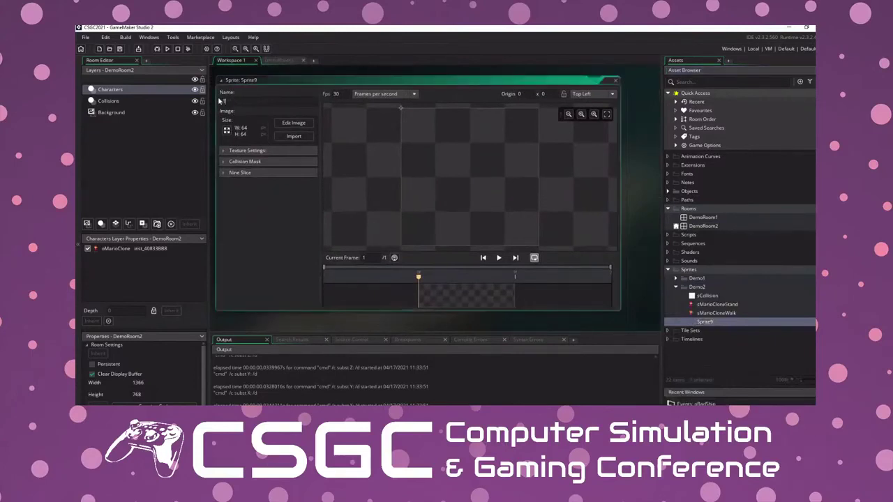
{"action": "type", "text": "sTileset"}
{"action": "key", "text": "Return"}
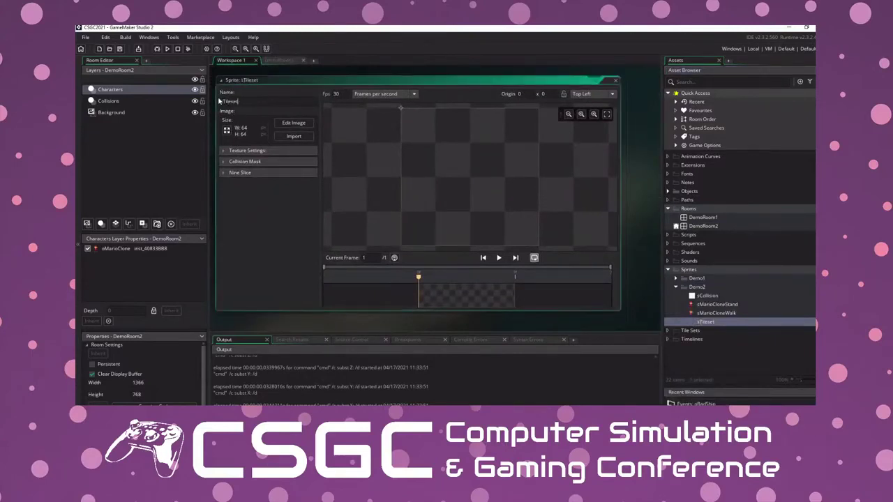
Step: Import TileBackground.png as the image of the sTileset sprite, accepting that the import cannot be undone
{"action": "left_click", "coordinate": [300, 138]}
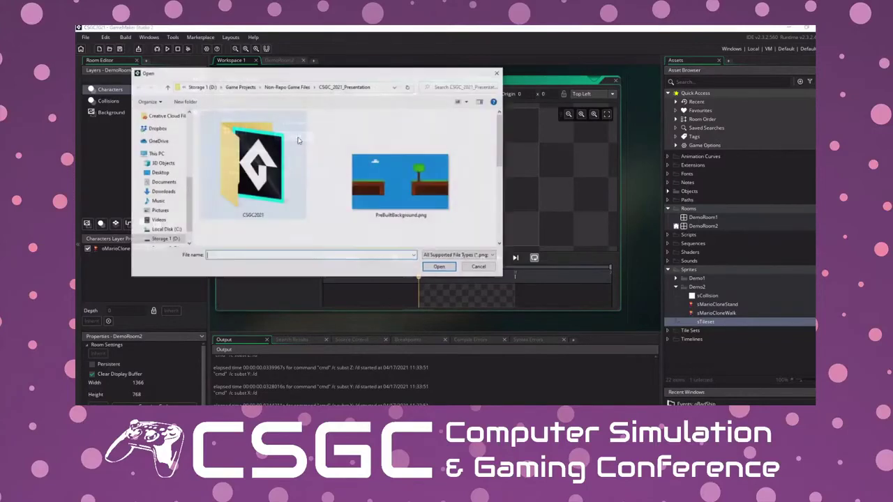
{"action": "scroll", "coordinate": [315, 151], "scroll_direction": "down", "scroll_amount": 3}
{"action": "left_click", "coordinate": [253, 188]}
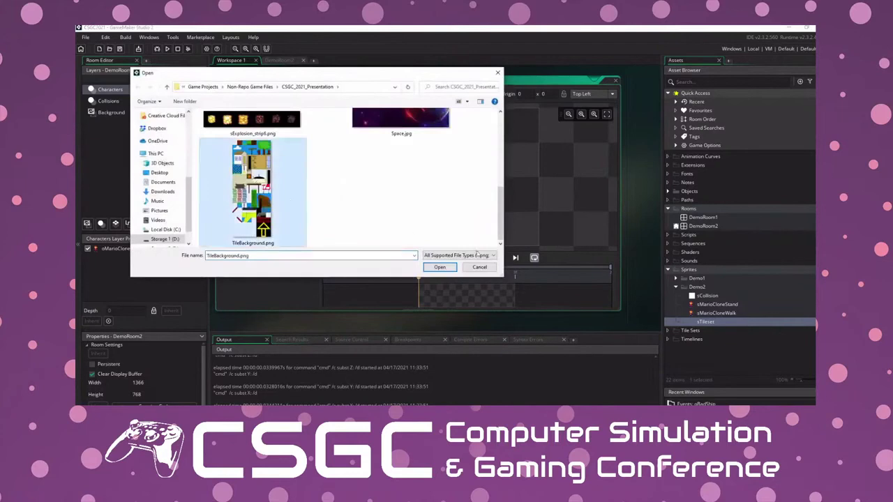
{"action": "left_click", "coordinate": [439, 267]}
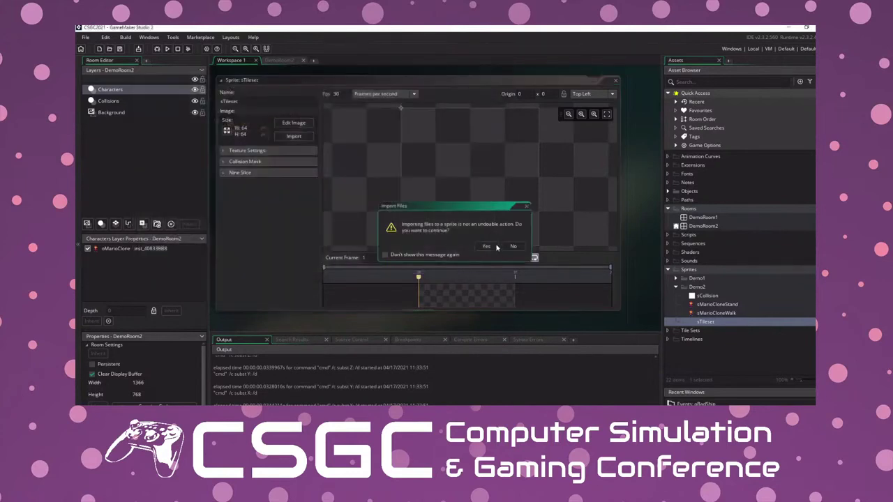
{"action": "left_click", "coordinate": [487, 246]}
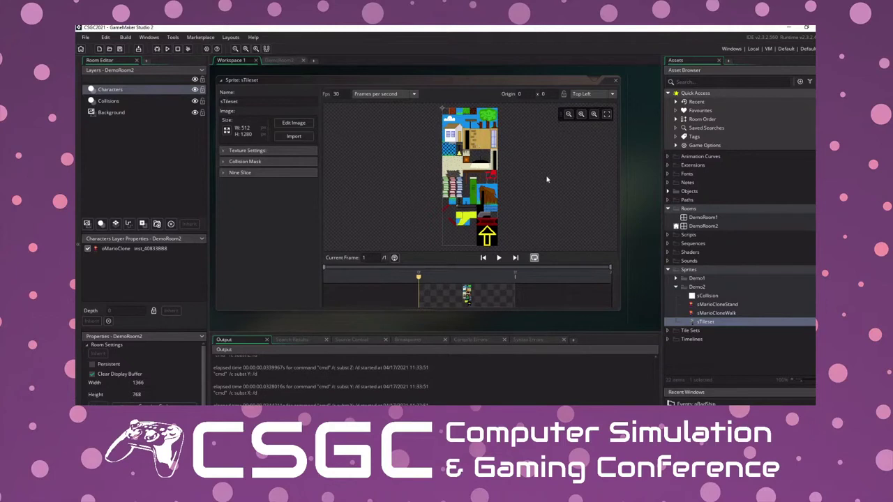
Step: Collapse the Demo2 sprite group and create a new tile set in the Tile Sets group
{"action": "left_click", "coordinate": [676, 288]}
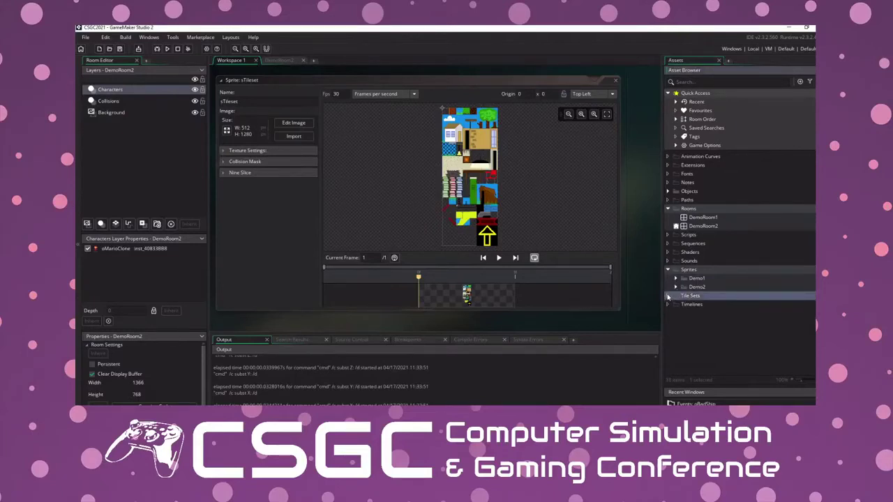
{"action": "right_click", "coordinate": [689, 299]}
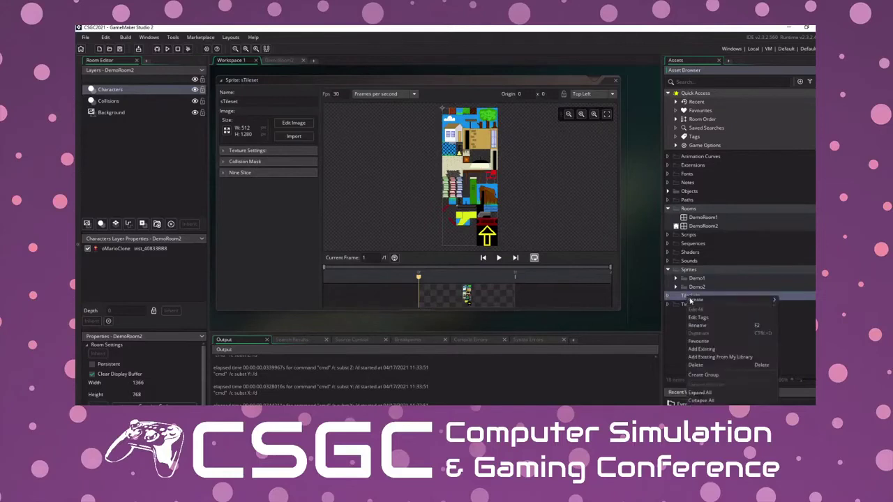
{"action": "mouse_move", "coordinate": [692, 300]}
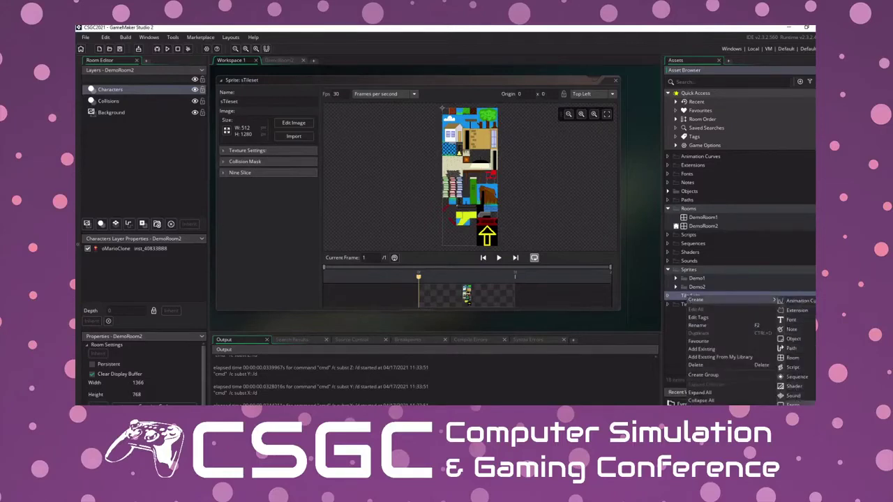
{"action": "left_click", "coordinate": [794, 404]}
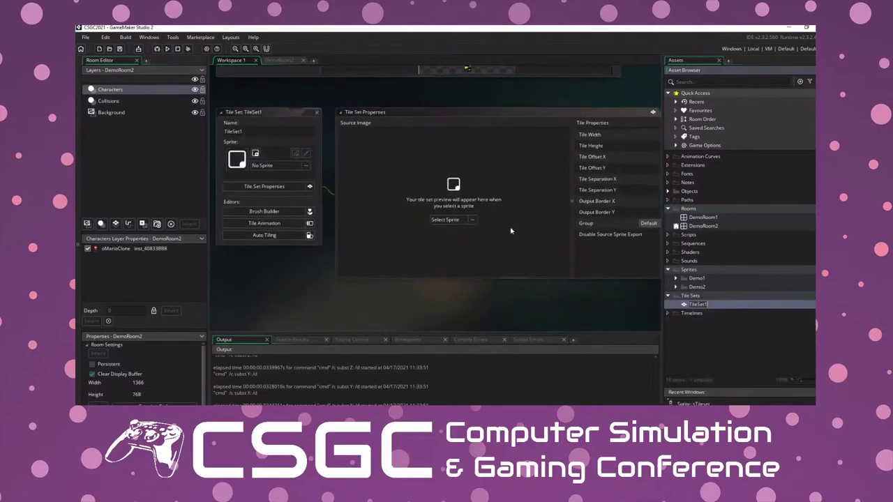
Step: Assign the sTileset sprite from the Demo2 group as the new tile set's source image
{"action": "left_click", "coordinate": [280, 169]}
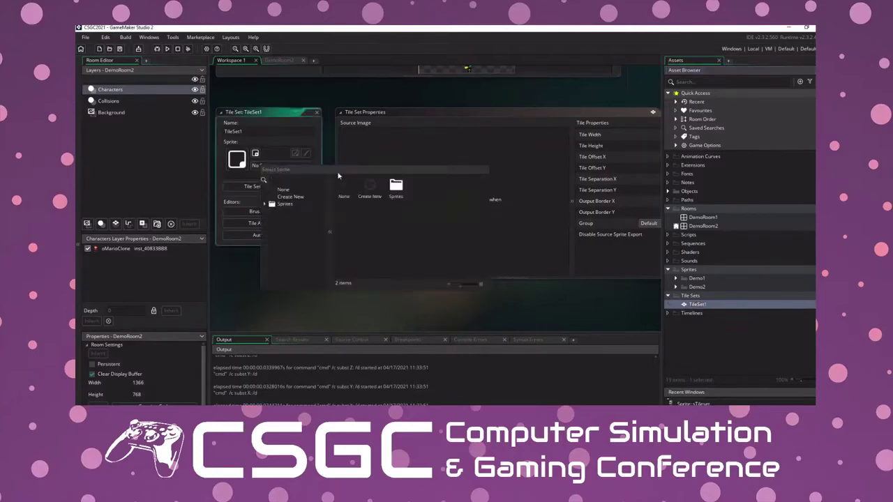
{"action": "double_click", "coordinate": [396, 185]}
{"action": "double_click", "coordinate": [401, 186]}
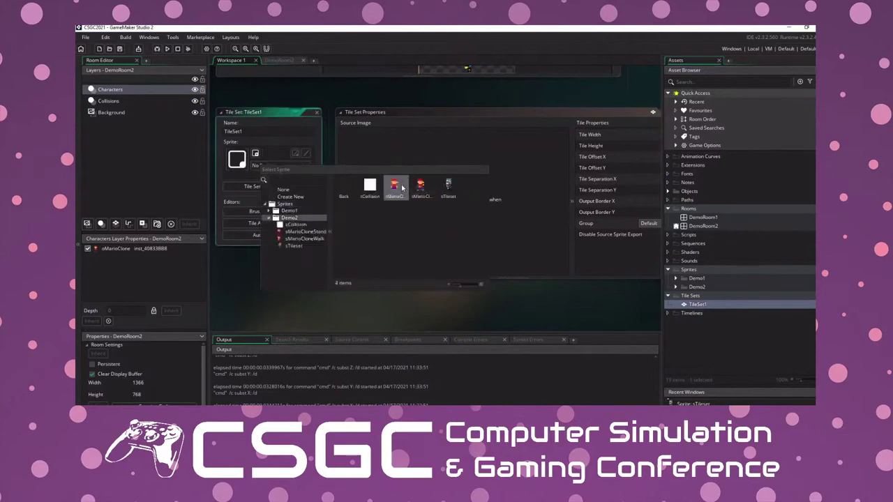
{"action": "double_click", "coordinate": [450, 190]}
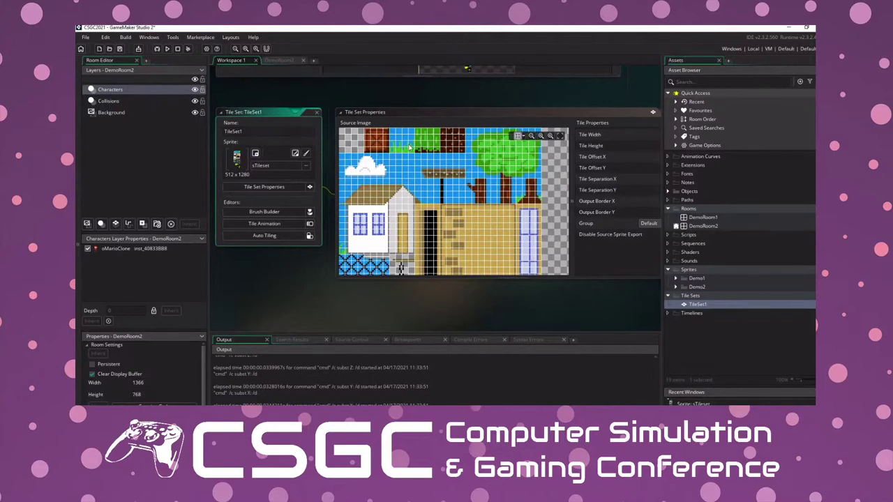
Step: Set the tile set's tile width and tile height to 64
{"action": "middle_click_drag", "start_coordinate": [615, 298], "coordinate": [573, 295]}
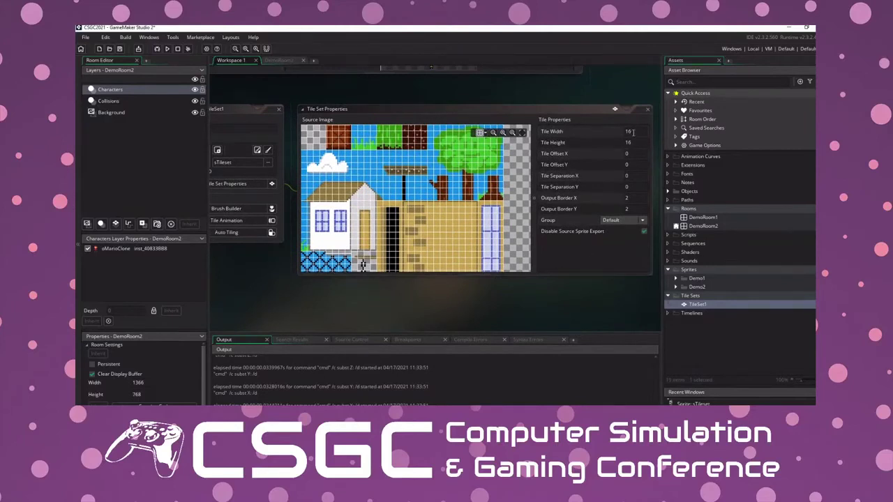
{"action": "left_click", "coordinate": [633, 132]}
{"action": "type", "text": "64"}
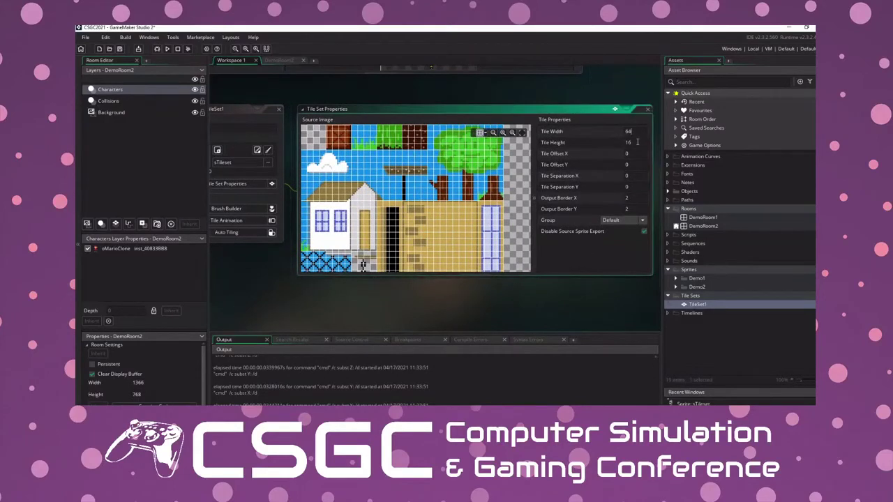
{"action": "left_click", "coordinate": [637, 141]}
{"action": "type", "text": "64"}
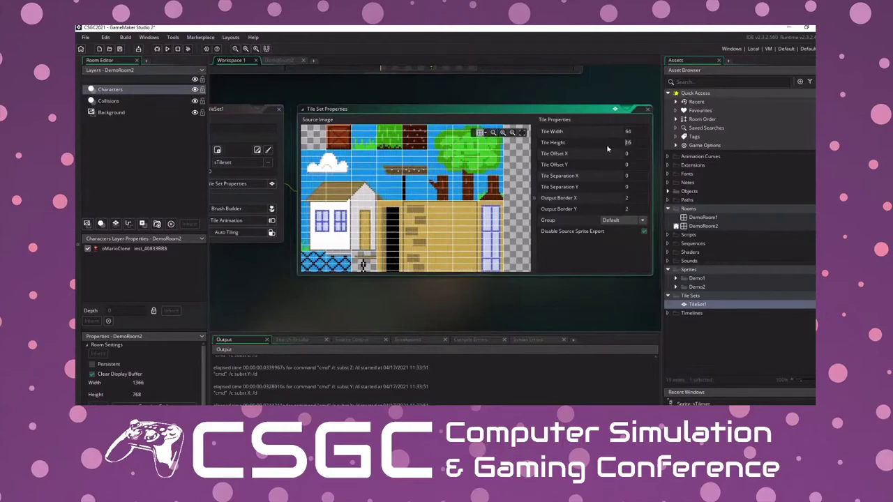
{"action": "left_click", "coordinate": [629, 131]}
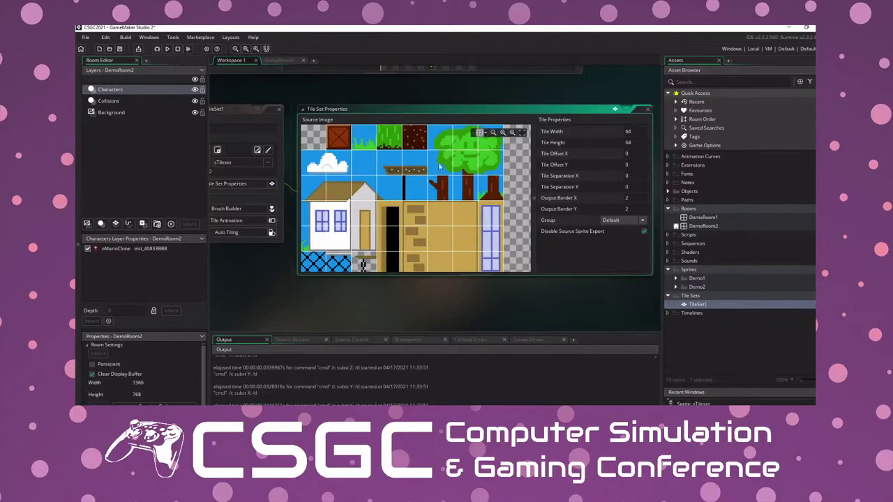
{"action": "middle_click_drag", "start_coordinate": [265, 89], "coordinate": [353, 95]}
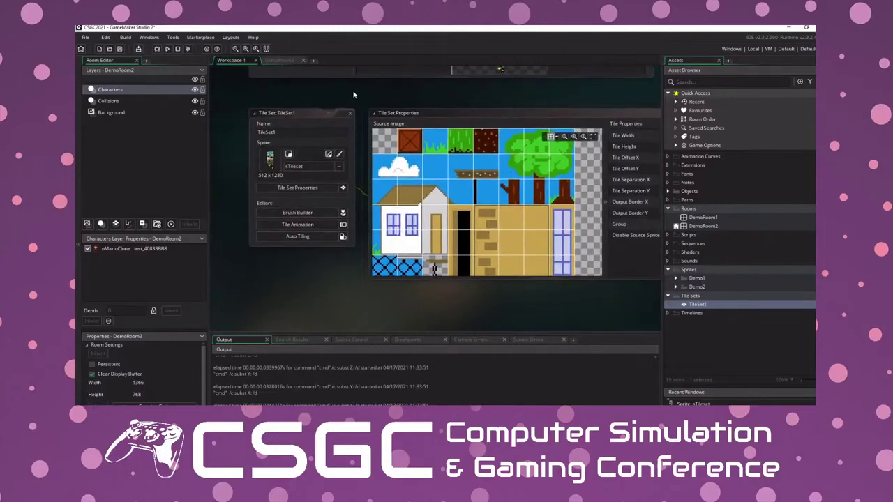
{"action": "left_click_drag", "start_coordinate": [277, 132], "coordinate": [258, 132]}
{"action": "left_click", "coordinate": [277, 132]}
{"action": "left_click", "coordinate": [302, 90]}
Step: Return to DemoRoom2, add a tile layer and place it between the Characters and Collisions layers
{"action": "left_click", "coordinate": [280, 61]}
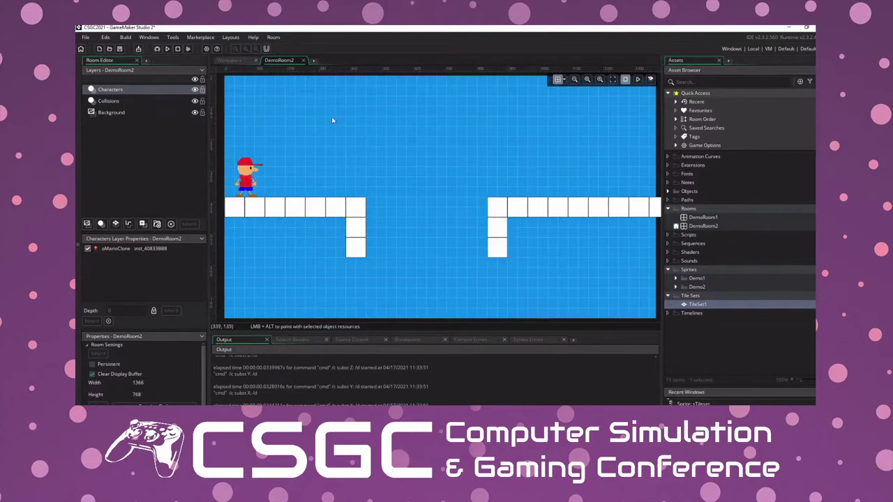
{"action": "left_click", "coordinate": [116, 224]}
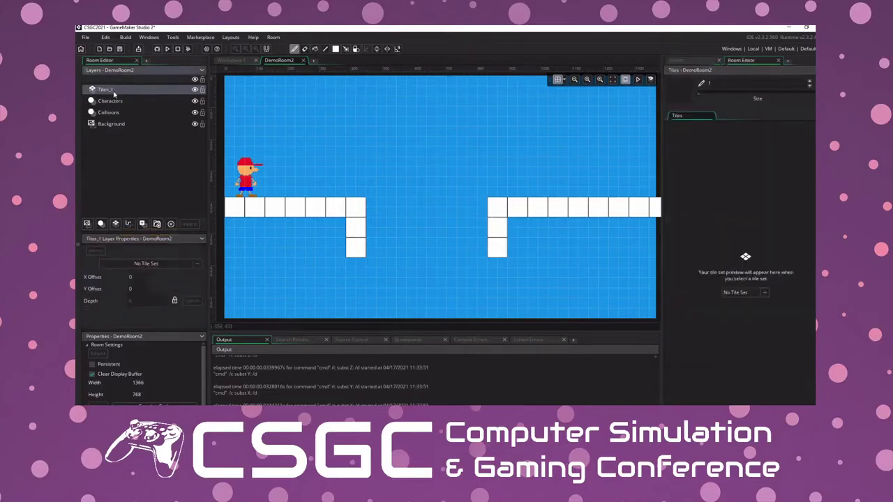
{"action": "mouse_move", "coordinate": [115, 93]}
{"action": "left_mouse_down"}
{"action": "mouse_move", "coordinate": [114, 106]}
{"action": "mouse_move", "coordinate": [106, 103]}
{"action": "left_mouse_up"}
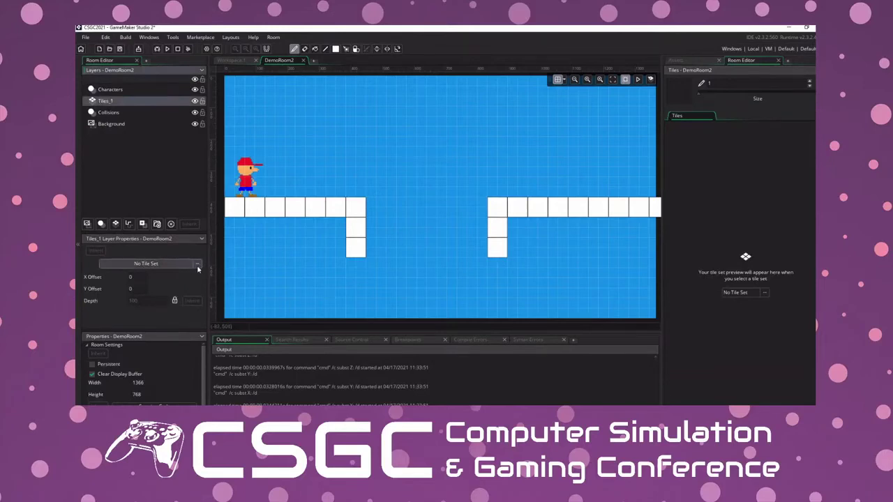
Step: Assign TileSet1 from the Tile Sets group to the Tiles_1 layer and widen the tile palette
{"action": "left_click", "coordinate": [147, 265]}
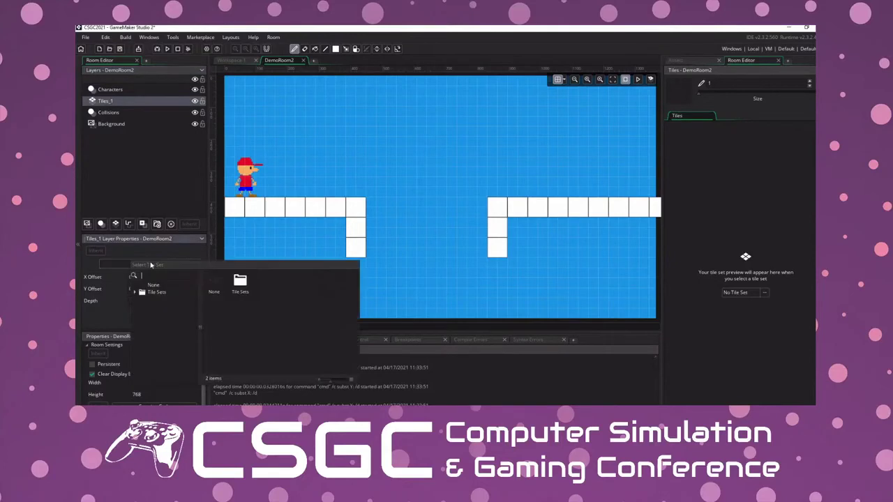
{"action": "double_click", "coordinate": [240, 282]}
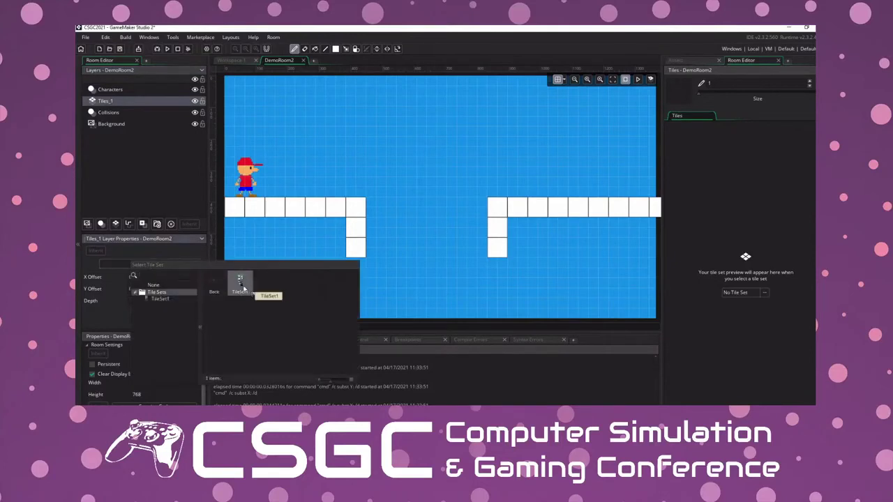
{"action": "double_click", "coordinate": [242, 284]}
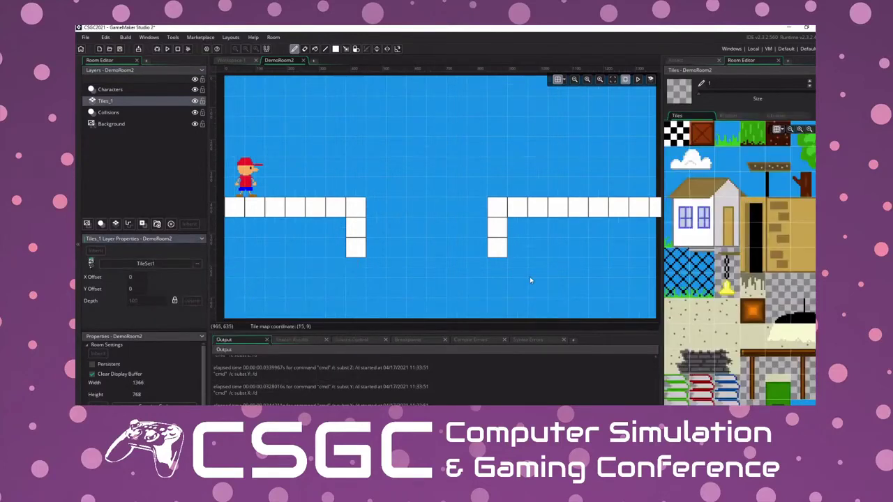
{"action": "left_click_drag", "start_coordinate": [664, 216], "coordinate": [626, 217]}
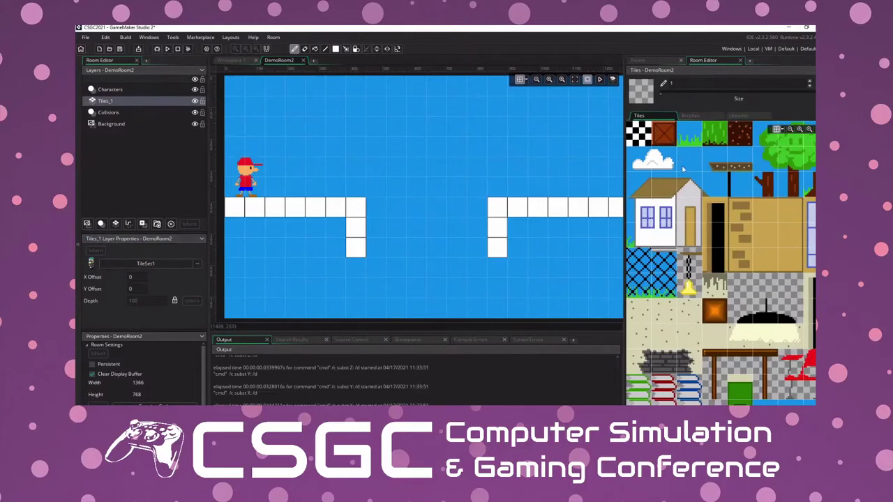
Step: Paint the brown crate tile over all the white collision blocks of both platforms
{"action": "scroll", "coordinate": [689, 323], "scroll_direction": "down", "scroll_amount": 1}
{"action": "scroll", "coordinate": [691, 323], "scroll_direction": "down", "scroll_amount": 4}
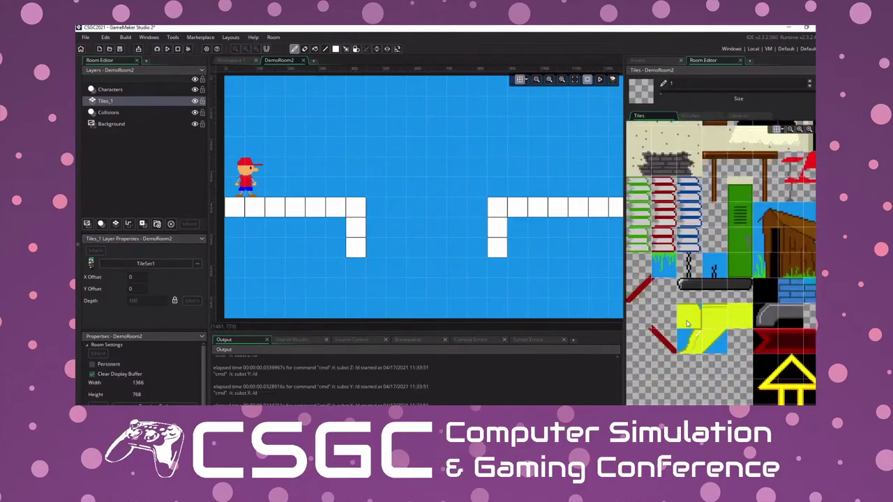
{"action": "scroll", "coordinate": [701, 324], "scroll_direction": "up", "scroll_amount": 8}
{"action": "scroll", "coordinate": [706, 326], "scroll_direction": "down", "scroll_amount": 3}
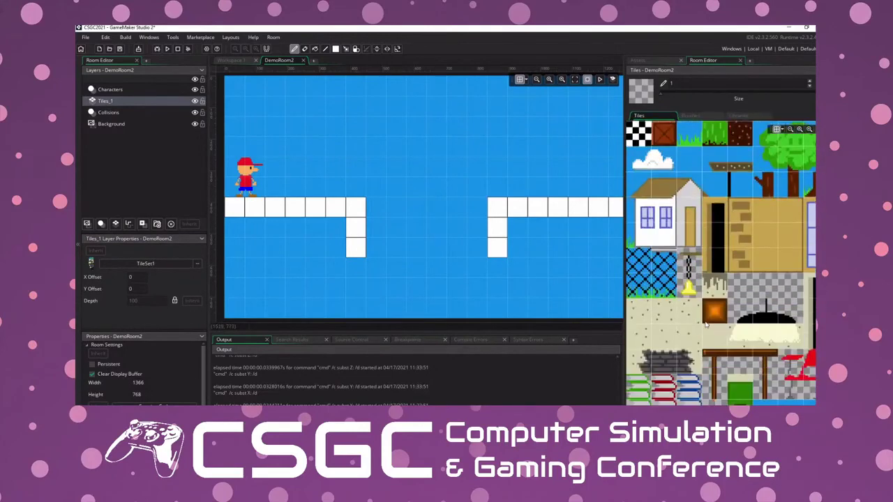
{"action": "left_click", "coordinate": [668, 139]}
{"action": "left_click", "coordinate": [458, 209]}
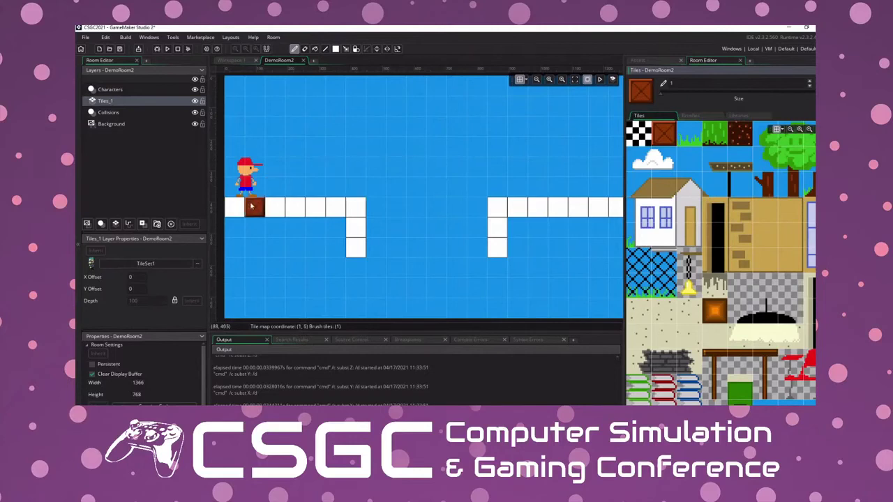
{"action": "mouse_move", "coordinate": [254, 207]}
{"action": "left_mouse_down"}
{"action": "mouse_move", "coordinate": [241, 207]}
{"action": "mouse_move", "coordinate": [339, 208]}
{"action": "mouse_move", "coordinate": [356, 249]}
{"action": "left_mouse_up"}
{"action": "mouse_move", "coordinate": [497, 248]}
{"action": "left_mouse_down"}
{"action": "mouse_move", "coordinate": [498, 206]}
{"action": "mouse_move", "coordinate": [614, 207]}
{"action": "mouse_move", "coordinate": [526, 203]}
{"action": "left_mouse_up"}
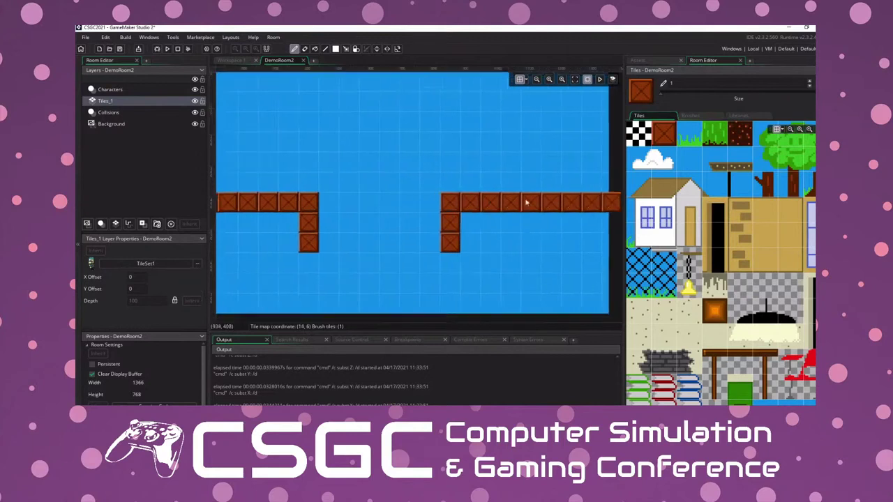
Step: Paint the short grass tile along the top of the left platform and the first three blocks of the right platform
{"action": "middle_click_drag", "start_coordinate": [527, 203], "coordinate": [593, 212]}
{"action": "left_click", "coordinate": [691, 136]}
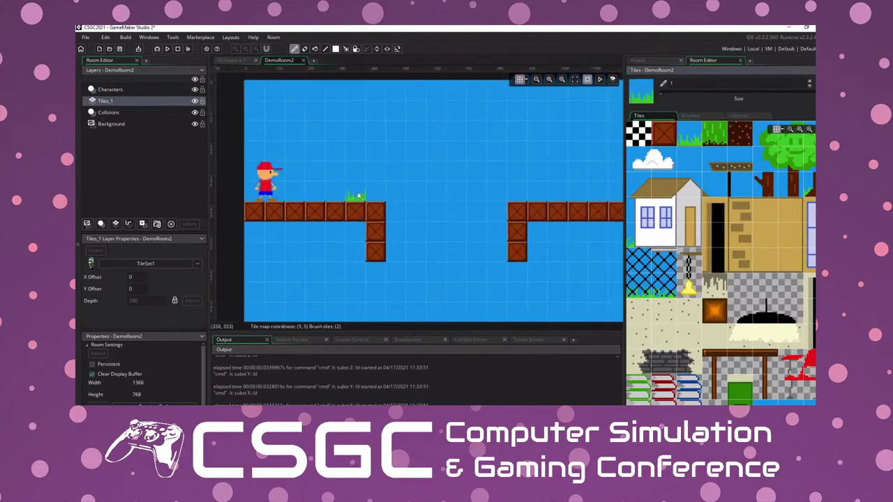
{"action": "mouse_move", "coordinate": [358, 196]}
{"action": "left_mouse_down"}
{"action": "mouse_move", "coordinate": [371, 197]}
{"action": "mouse_move", "coordinate": [257, 198]}
{"action": "left_mouse_up"}
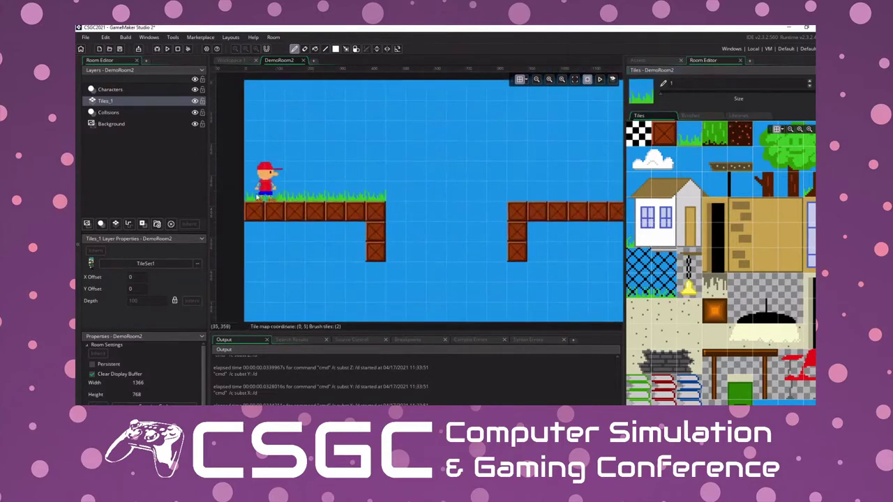
{"action": "left_click_drag", "start_coordinate": [512, 197], "coordinate": [563, 197]}
{"action": "middle_click_drag", "start_coordinate": [563, 197], "coordinate": [519, 198]}
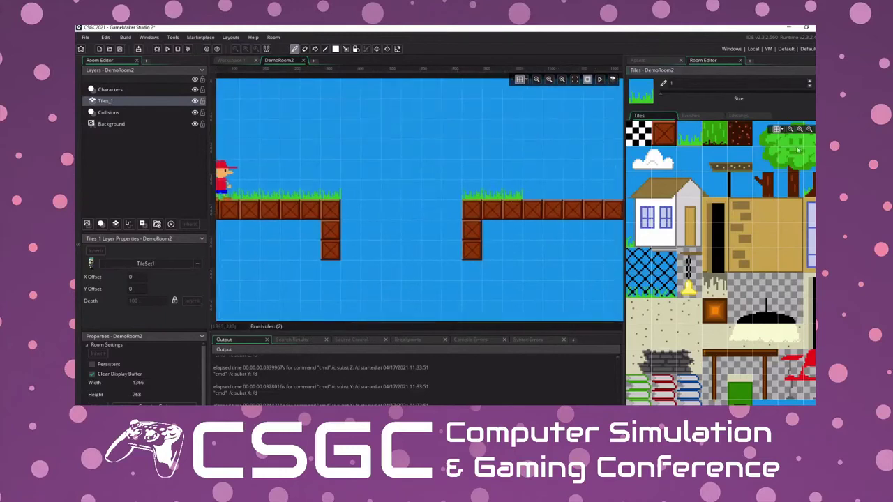
Step: Build a tree on the right platform from the leafy crown, trunk and trunk base tiles
{"action": "left_click_drag", "start_coordinate": [798, 149], "coordinate": [804, 158]}
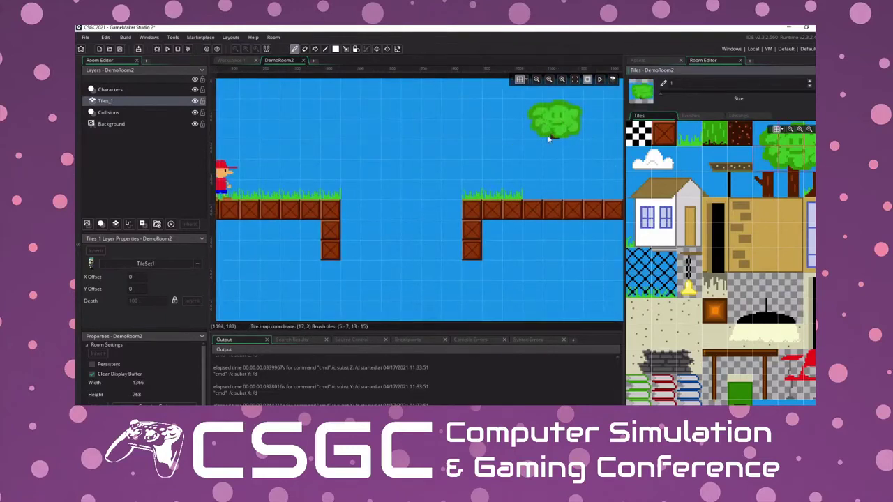
{"action": "left_click", "coordinate": [548, 139]}
{"action": "left_click", "coordinate": [790, 183]}
{"action": "left_click_drag", "start_coordinate": [555, 169], "coordinate": [554, 149]}
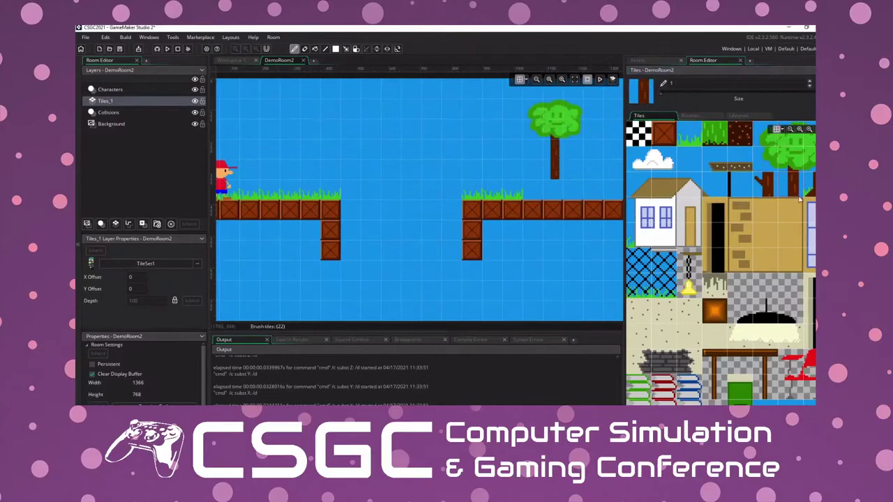
{"action": "left_click", "coordinate": [793, 192]}
{"action": "left_click", "coordinate": [555, 190]}
Step: Extend the short grass on the right platform on both sides of the tree base
{"action": "left_click_drag", "start_coordinate": [683, 140], "coordinate": [703, 140]}
{"action": "left_click", "coordinate": [527, 194]}
{"action": "left_click_drag", "start_coordinate": [534, 195], "coordinate": [595, 196]}
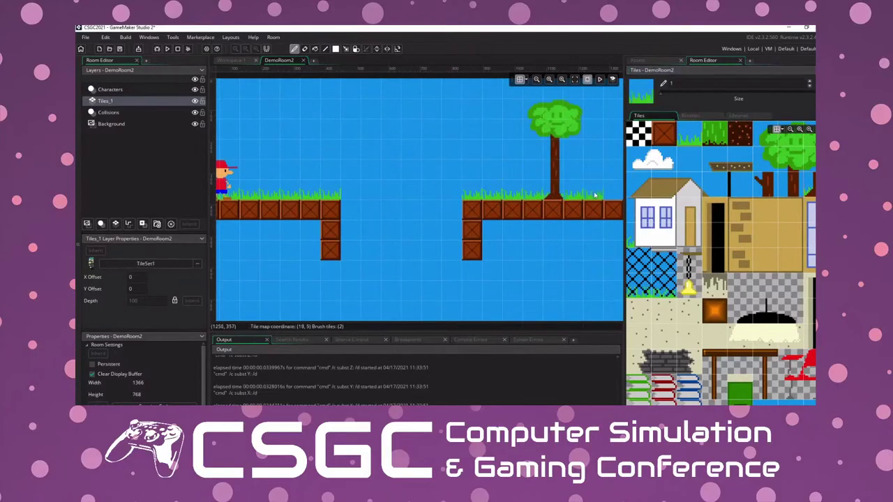
Step: Select the two-tile cloud as the brush and place three clouds in the sky between the character and the tree
{"action": "middle_click_drag", "start_coordinate": [596, 195], "coordinate": [570, 197]}
{"action": "middle_click_drag", "start_coordinate": [416, 197], "coordinate": [481, 201]}
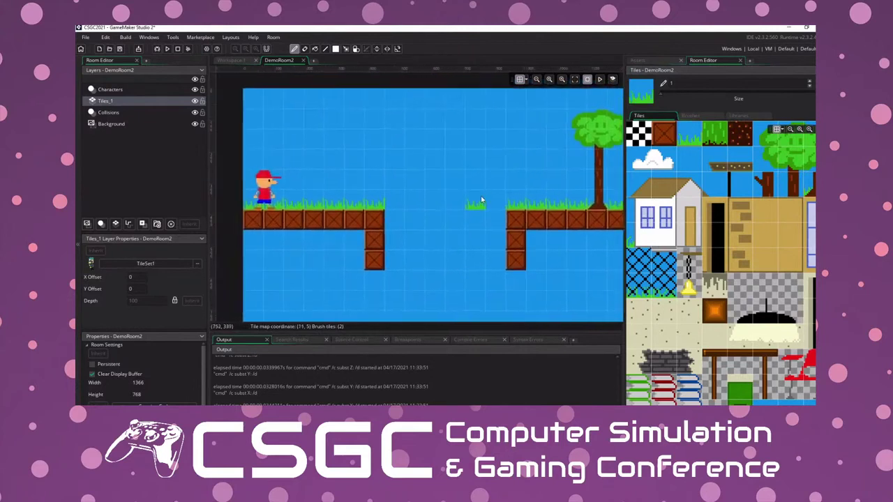
{"action": "left_click_drag", "start_coordinate": [640, 162], "coordinate": [667, 161]}
{"action": "left_click", "coordinate": [331, 116]}
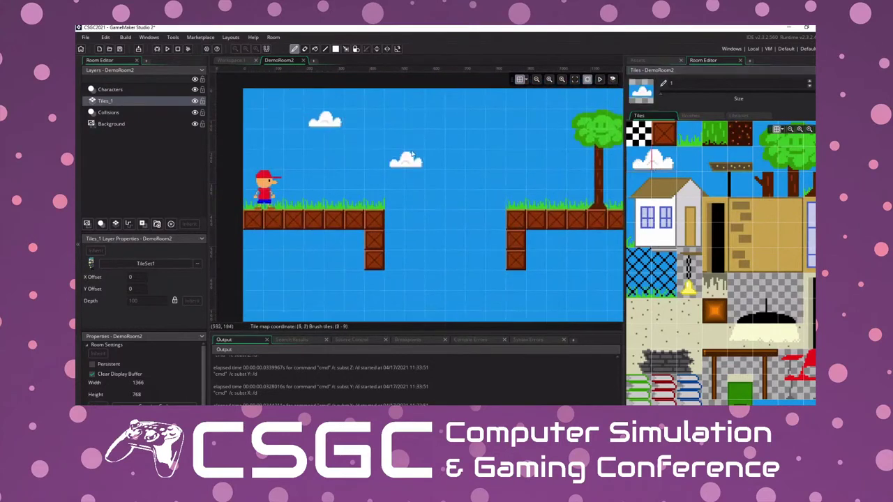
{"action": "left_click", "coordinate": [412, 154]}
{"action": "left_click", "coordinate": [506, 118]}
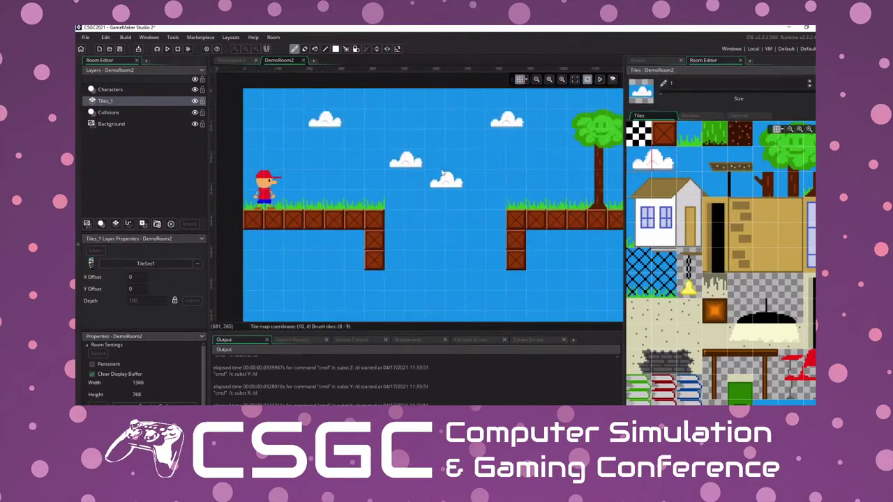
{"action": "middle_click_drag", "start_coordinate": [443, 173], "coordinate": [388, 167]}
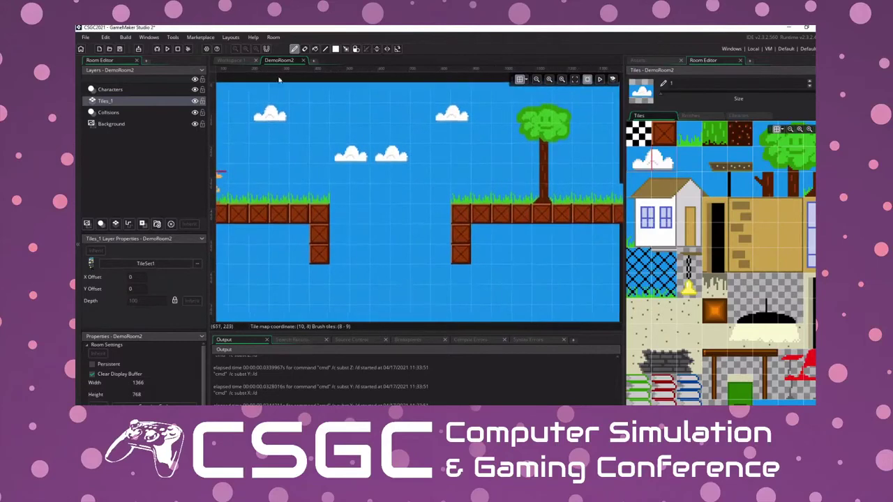
Step: Run the game, move and jump the character back and forth across the gap, and close the game window
{"action": "left_click", "coordinate": [167, 49]}
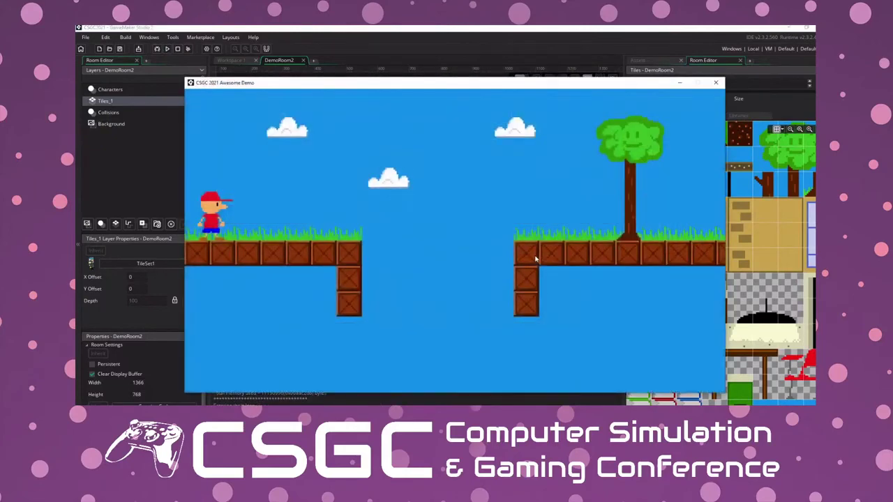
{"action": "key", "text": "Right"}
{"action": "key", "text": "space"}
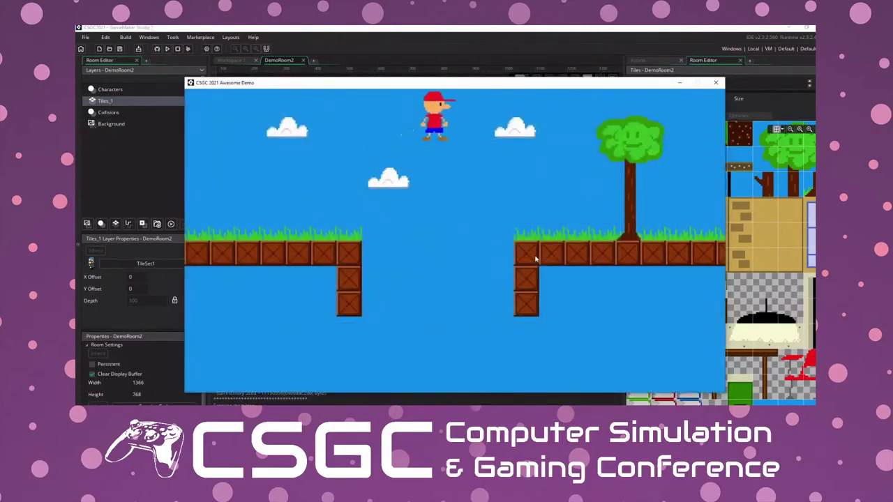
{"action": "key", "text": "Left"}
{"action": "key", "text": "space"}
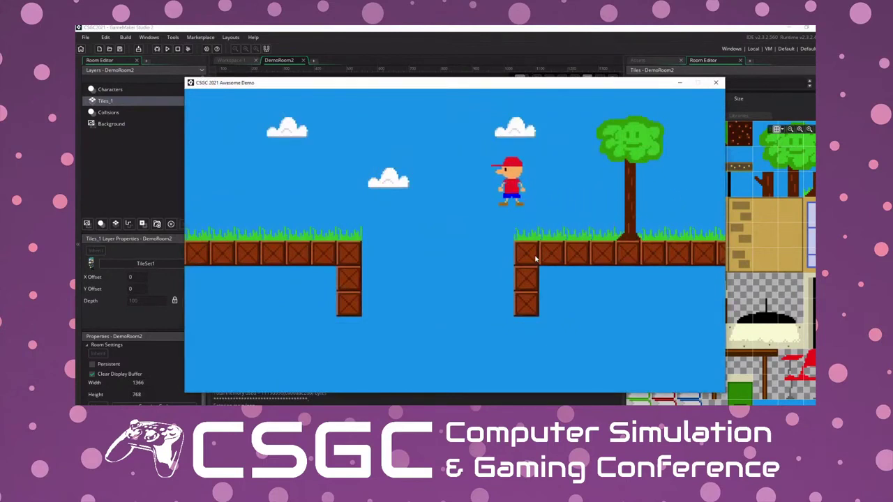
{"action": "key", "text": "Right"}
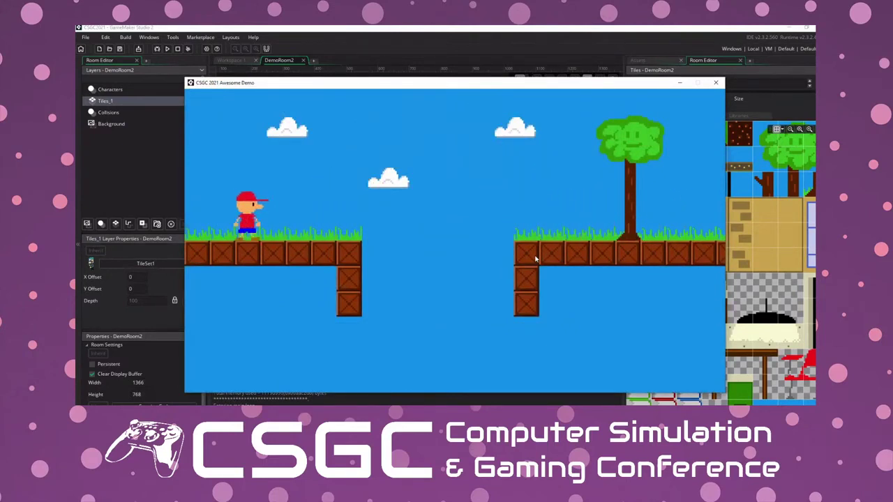
{"action": "left_click", "coordinate": [716, 83]}
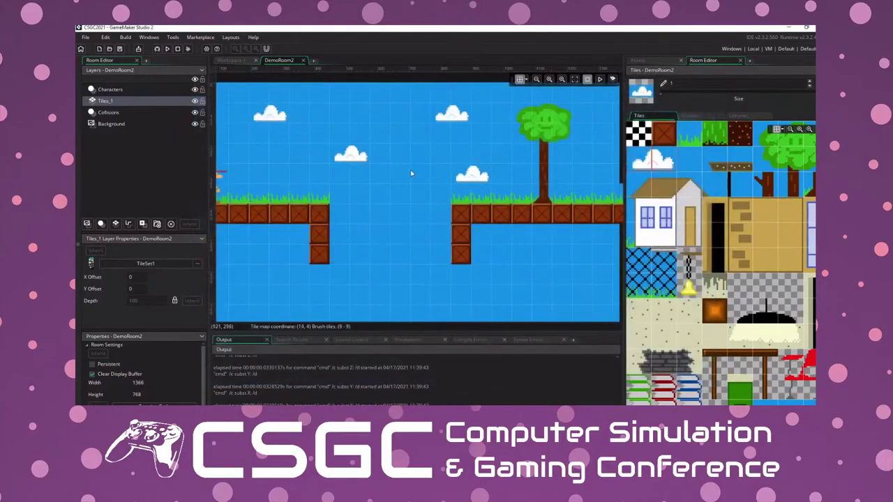
Step: Switch to File Explorer, open TileBackground.png to examine the tile image, and close the image viewer
{"action": "scroll", "coordinate": [454, 169], "scroll_direction": "up", "scroll_amount": 2}
{"action": "left_click", "coordinate": [454, 170]}
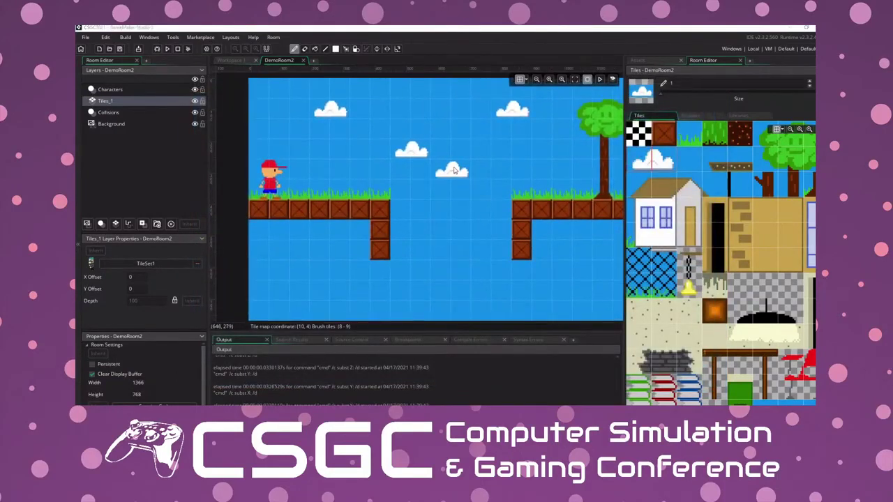
{"action": "key", "text": "super"}
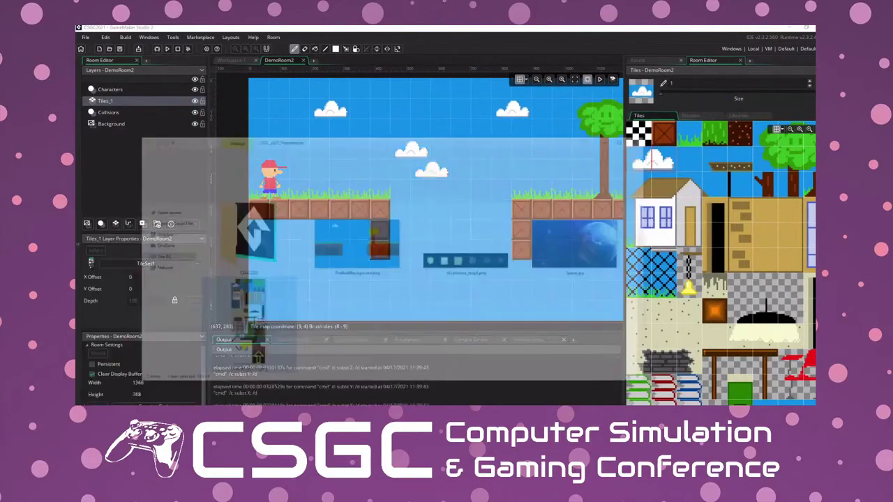
{"action": "key", "text": "alt+Tab"}
{"action": "double_click", "coordinate": [282, 307]}
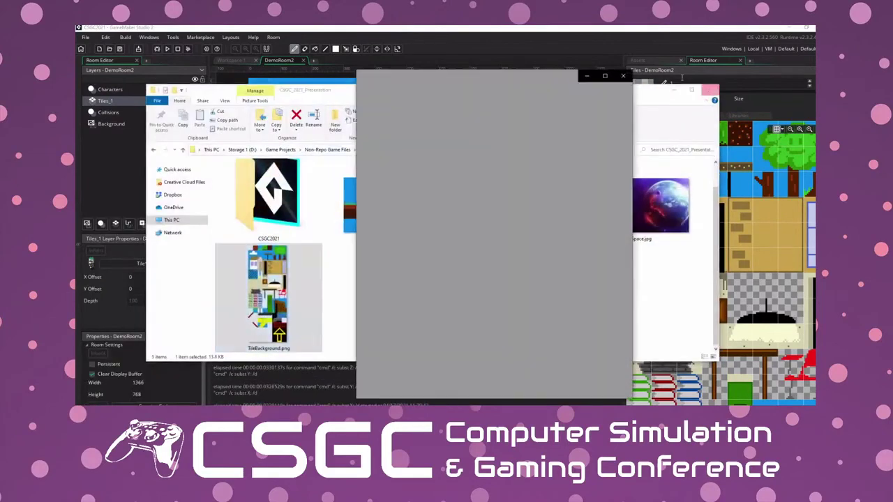
{"action": "left_click", "coordinate": [675, 90]}
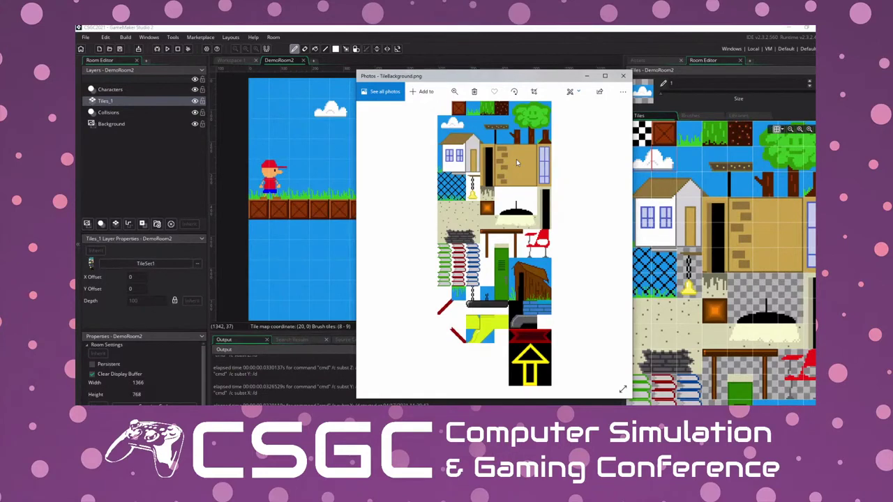
{"action": "left_click", "coordinate": [623, 76]}
Step: Open PreBuiltBackground.png from the presentation folder to examine the finished background image, and close the viewer
{"action": "key", "text": "super"}
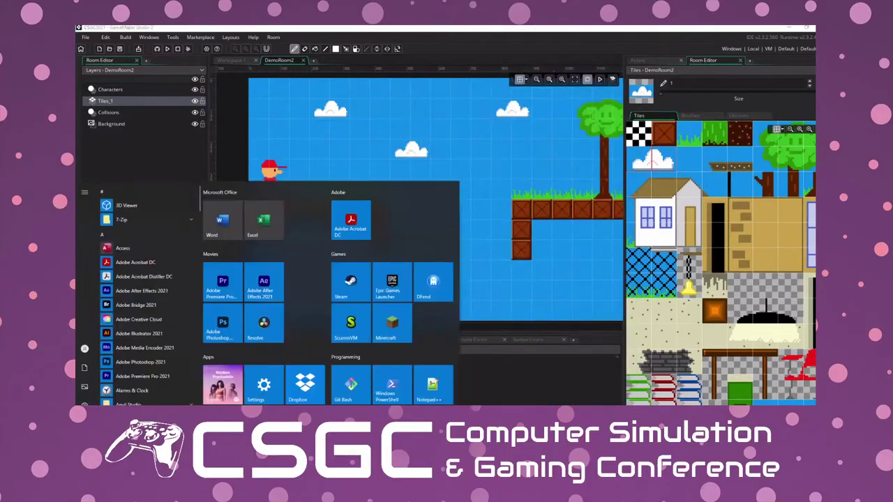
{"action": "key", "text": "super"}
{"action": "key", "text": "alt+Tab"}
{"action": "double_click", "coordinate": [420, 225]}
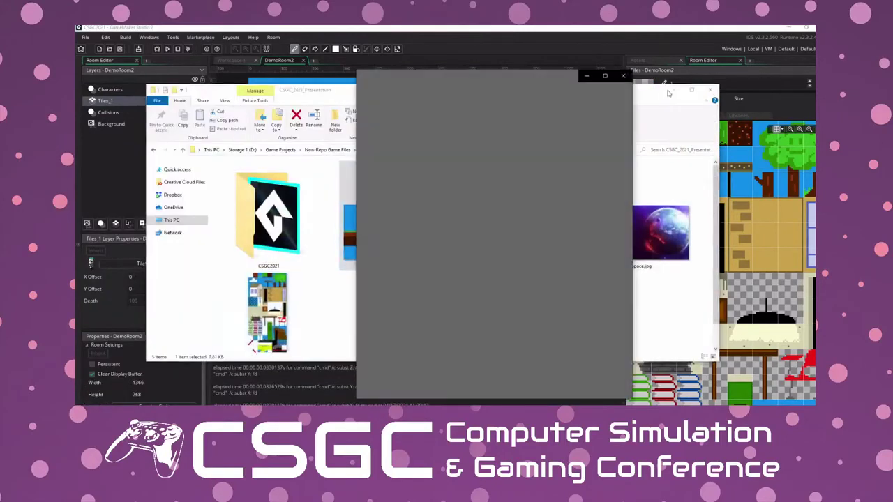
{"action": "left_click", "coordinate": [673, 92]}
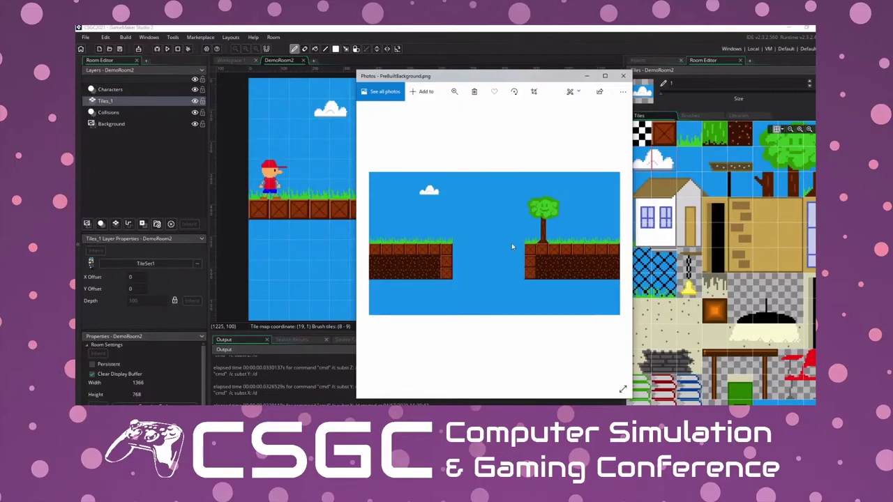
{"action": "left_click", "coordinate": [623, 77]}
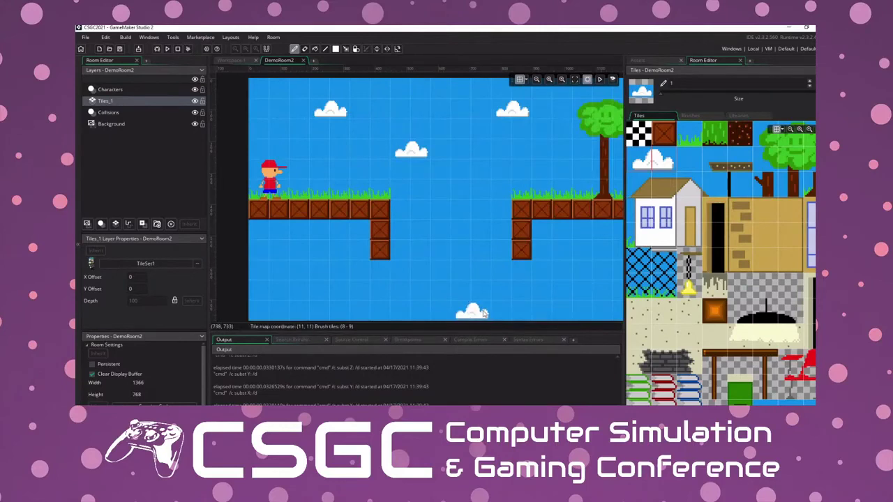
Step: Clear the cloud brush by selecting the empty tile, and delete the Tiles_1 layer from DemoRoom2
{"action": "left_click", "coordinate": [645, 143]}
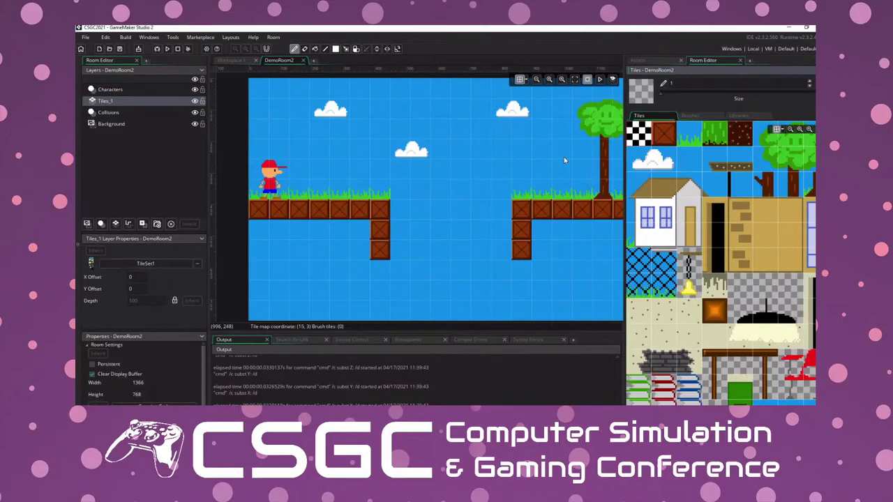
{"action": "left_click", "coordinate": [274, 37]}
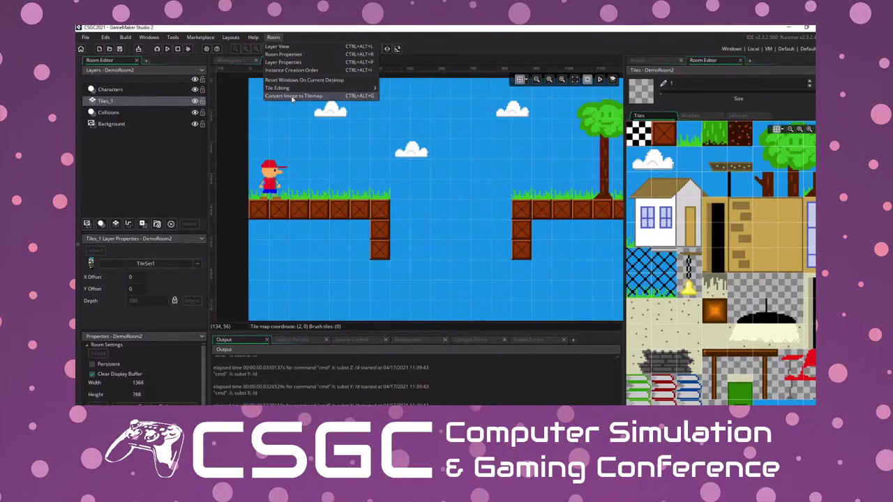
{"action": "left_click", "coordinate": [450, 168]}
{"action": "middle_click_drag", "start_coordinate": [462, 169], "coordinate": [417, 170]}
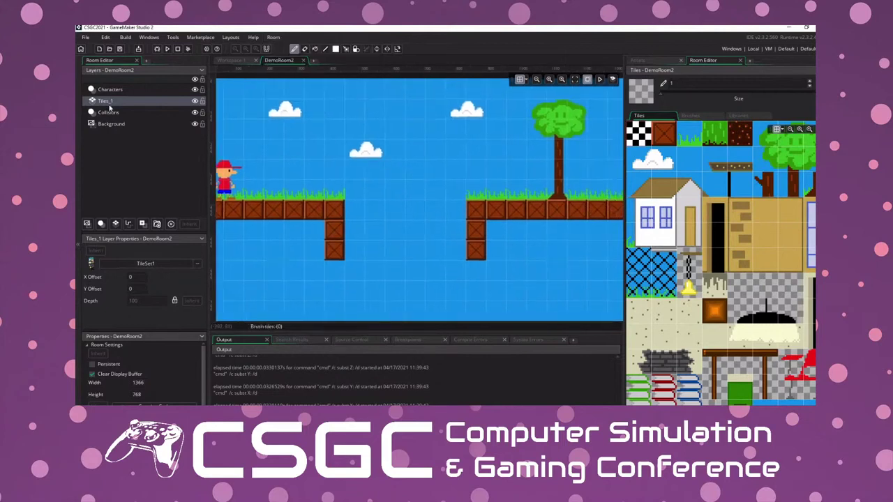
{"action": "key", "text": "Delete"}
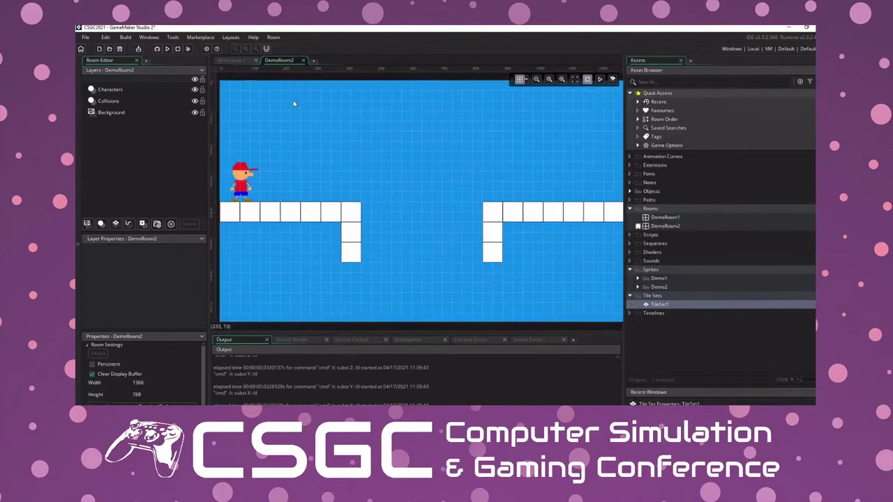
Step: Start converting an image to a tilemap for the room, loading PreBuiltBackground.png from the CSGC_2021_Presentation folder
{"action": "left_click", "coordinate": [273, 39]}
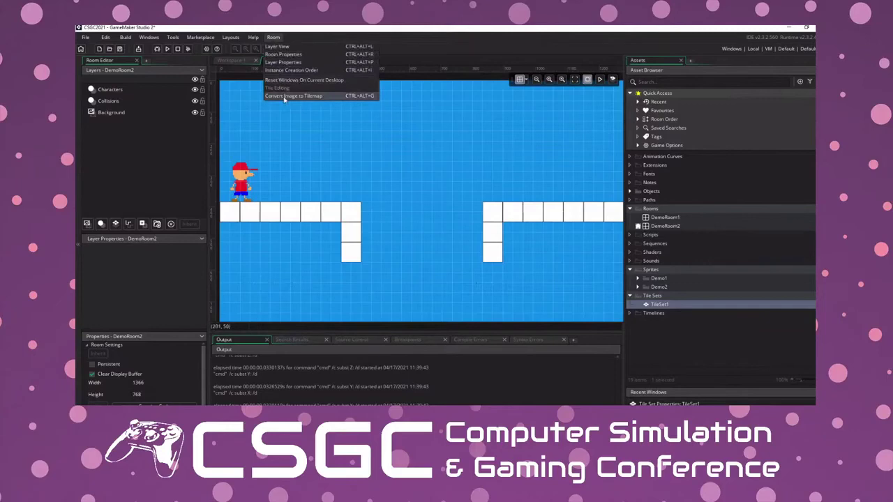
{"action": "left_click", "coordinate": [284, 97]}
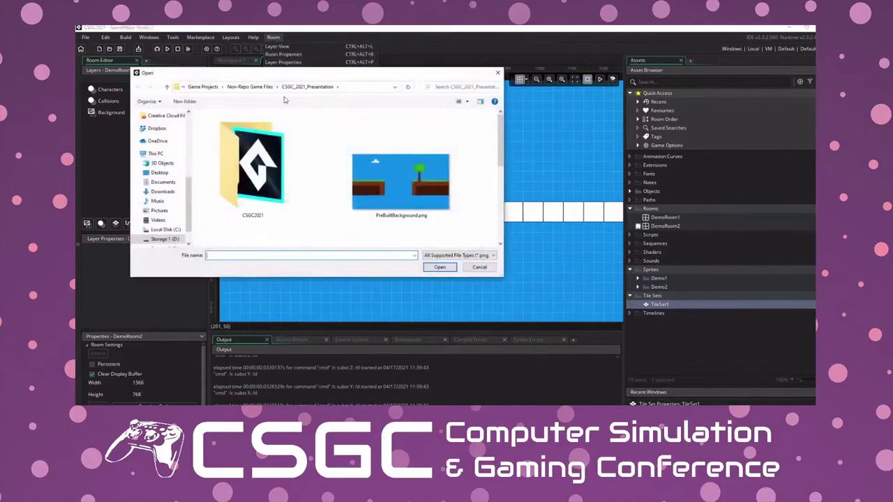
{"action": "left_click", "coordinate": [398, 183]}
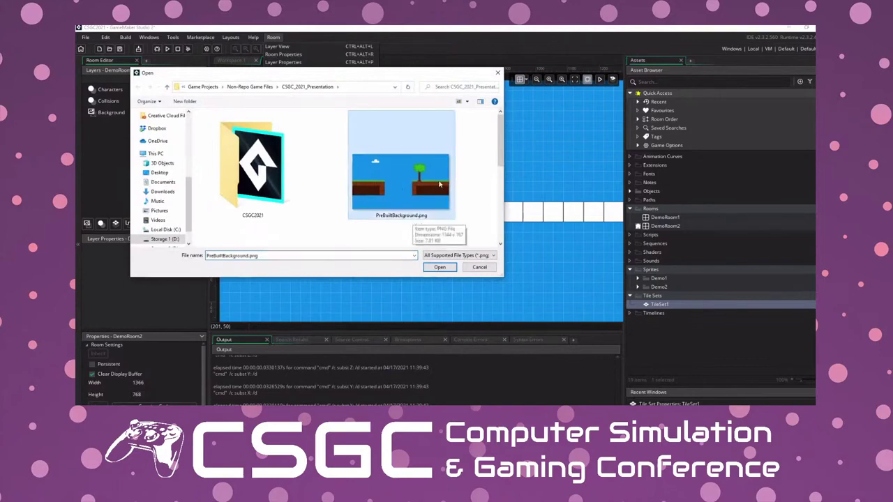
{"action": "left_click", "coordinate": [443, 268]}
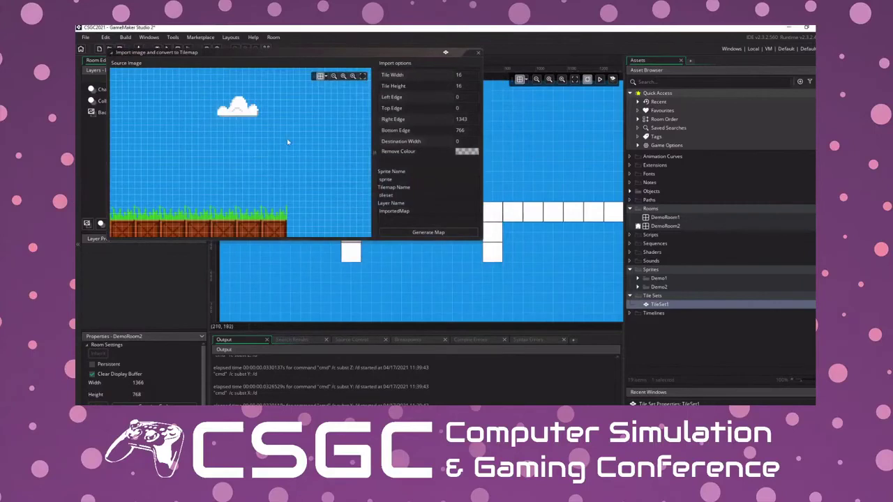
Step: Set the tile width and tile height of the image import to 64
{"action": "scroll", "coordinate": [193, 136], "scroll_direction": "up", "scroll_amount": 5}
{"action": "middle_click_drag", "start_coordinate": [307, 126], "coordinate": [314, 128]}
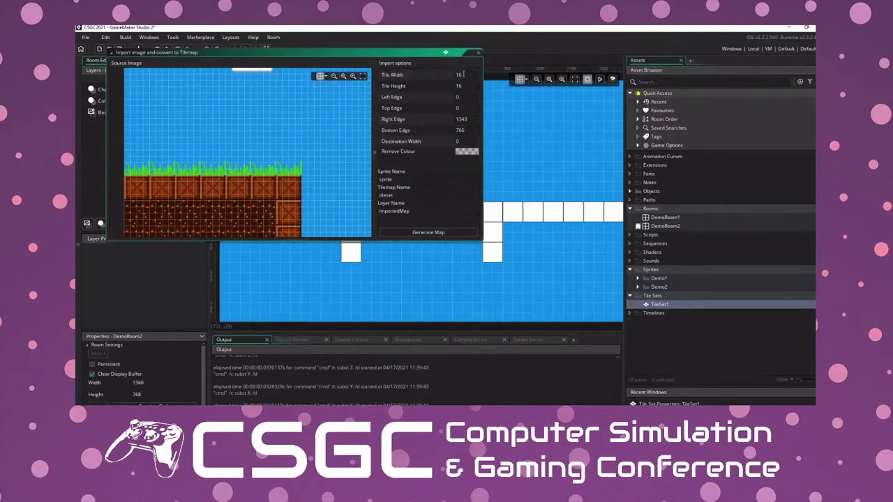
{"action": "double_click", "coordinate": [464, 75]}
{"action": "type", "text": "64"}
{"action": "double_click", "coordinate": [461, 86]}
{"action": "type", "text": "64"}
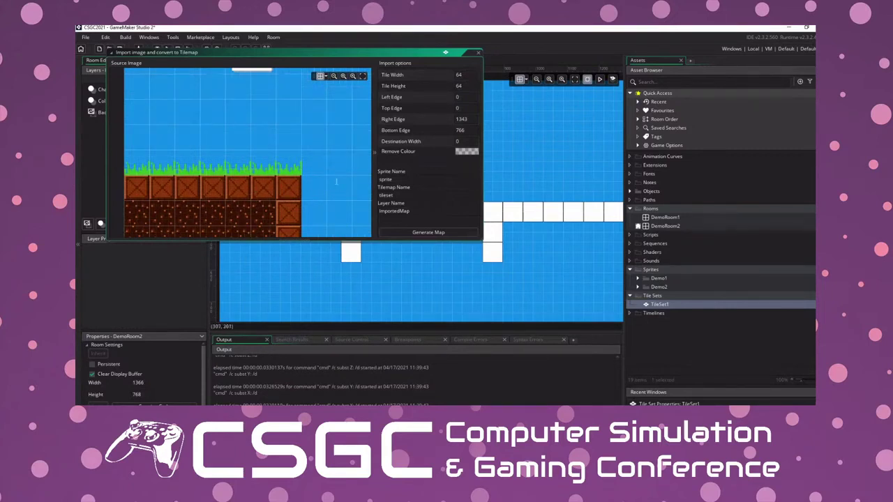
Step: Name the sprite sNewTileset, the tilemap NewTileset and the layer Tiles_2, and generate the map
{"action": "double_click", "coordinate": [404, 180]}
{"action": "type", "text": "sNewTileset"}
{"action": "left_click", "coordinate": [411, 196]}
{"action": "double_click", "coordinate": [386, 195]}
{"action": "type", "text": "NewTilese"}
{"action": "double_click", "coordinate": [407, 211]}
{"action": "type", "text": "Tiles"}
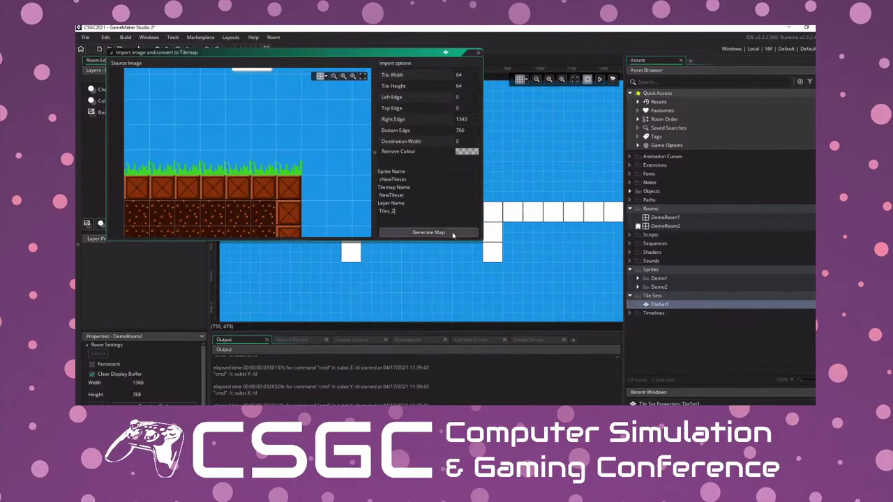
{"action": "left_click", "coordinate": [453, 235]}
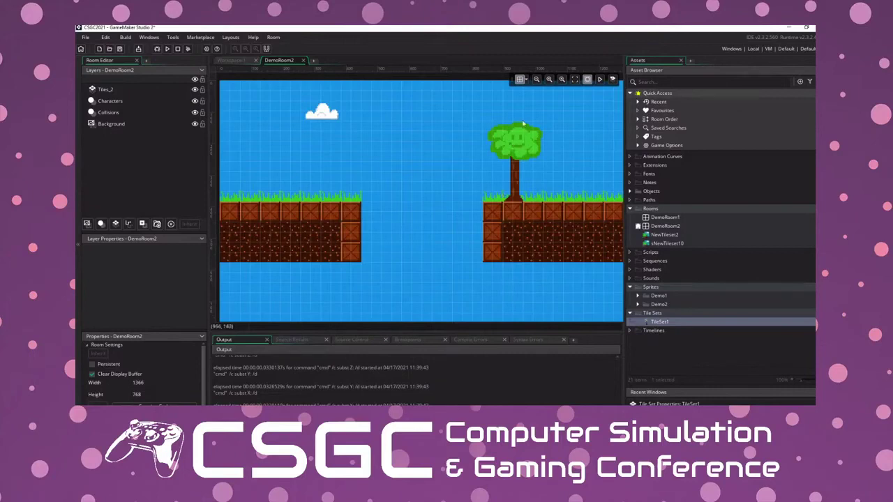
Step: Move the Tiles_2 layer below the Characters layer so the character is drawn in front of the tiles
{"action": "scroll", "coordinate": [530, 161], "scroll_direction": "down", "scroll_amount": 2}
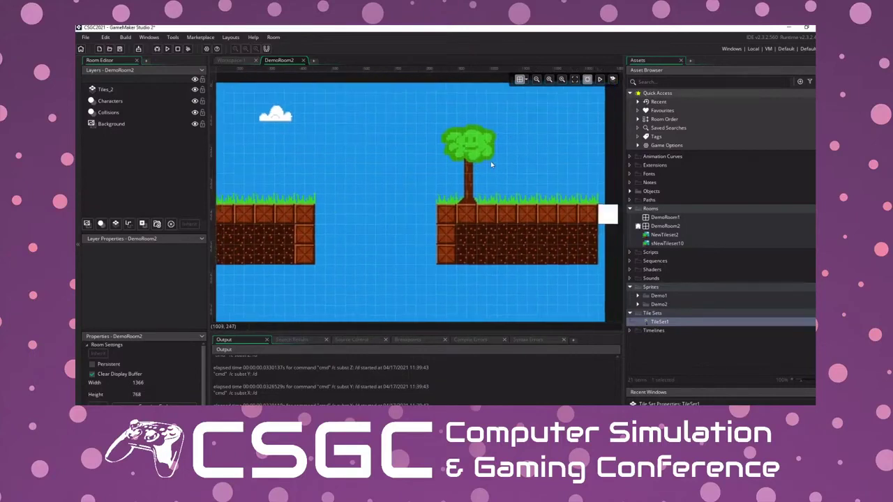
{"action": "scroll", "coordinate": [519, 155], "scroll_direction": "up", "scroll_amount": 2}
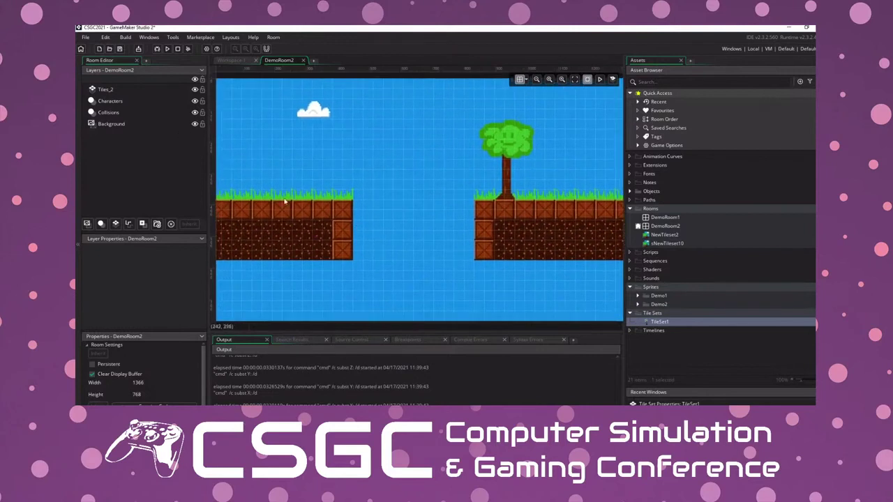
{"action": "left_click", "coordinate": [115, 90]}
{"action": "left_click_drag", "start_coordinate": [119, 92], "coordinate": [119, 102]}
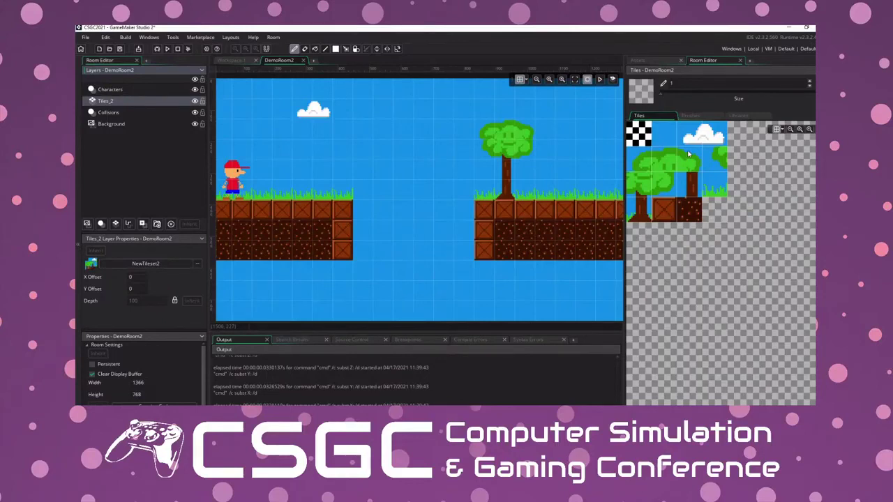
Step: Extend the platform under the tree to the room's edge with two stacked dirt tiles, a crate tile above them and a grass tile on top
{"action": "mouse_move", "coordinate": [557, 220]}
{"action": "middle_mouse_down"}
{"action": "mouse_move", "coordinate": [487, 213]}
{"action": "mouse_move", "coordinate": [557, 215]}
{"action": "middle_mouse_up"}
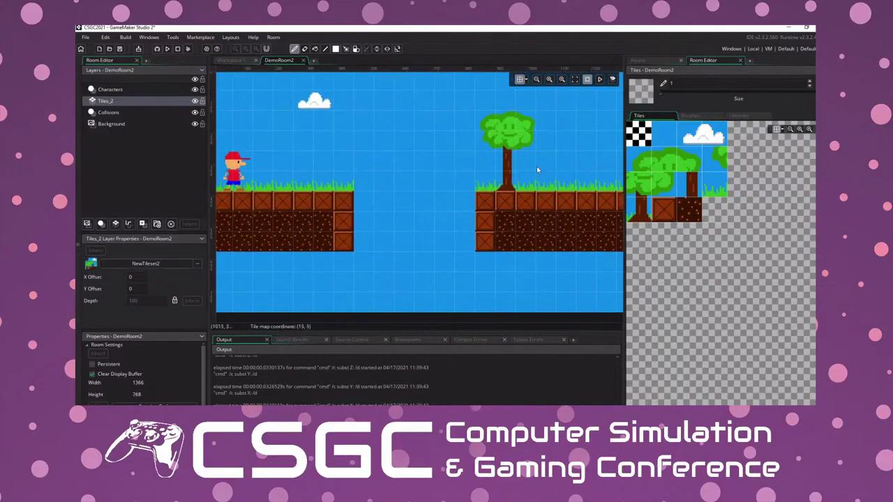
{"action": "middle_click_drag", "start_coordinate": [537, 165], "coordinate": [455, 194]}
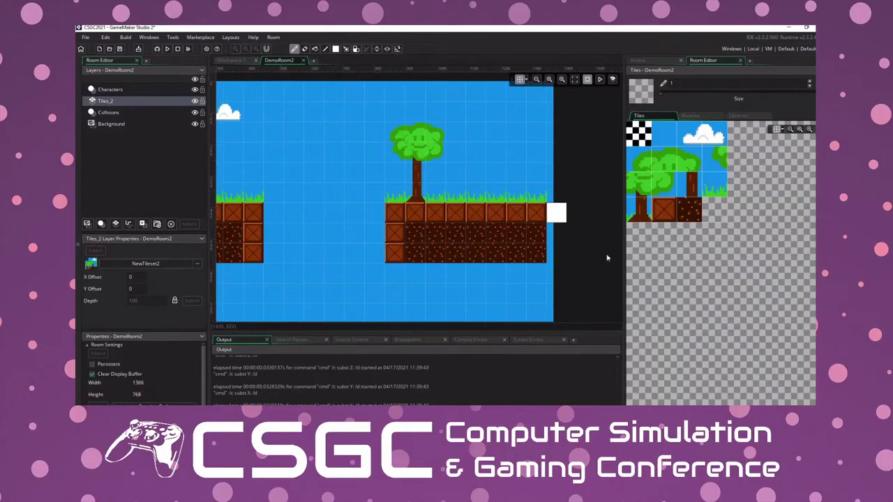
{"action": "left_click", "coordinate": [690, 215]}
{"action": "left_click_drag", "start_coordinate": [556, 233], "coordinate": [559, 253]}
{"action": "left_click", "coordinate": [565, 215]}
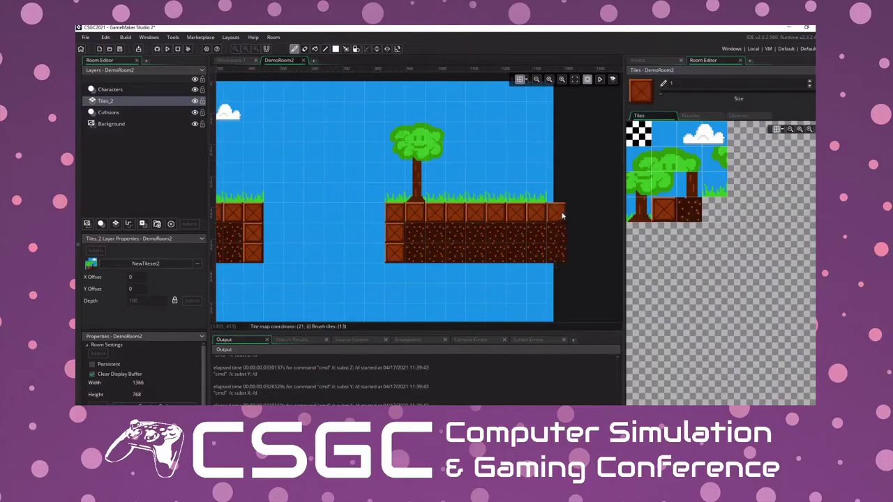
{"action": "left_click", "coordinate": [718, 189]}
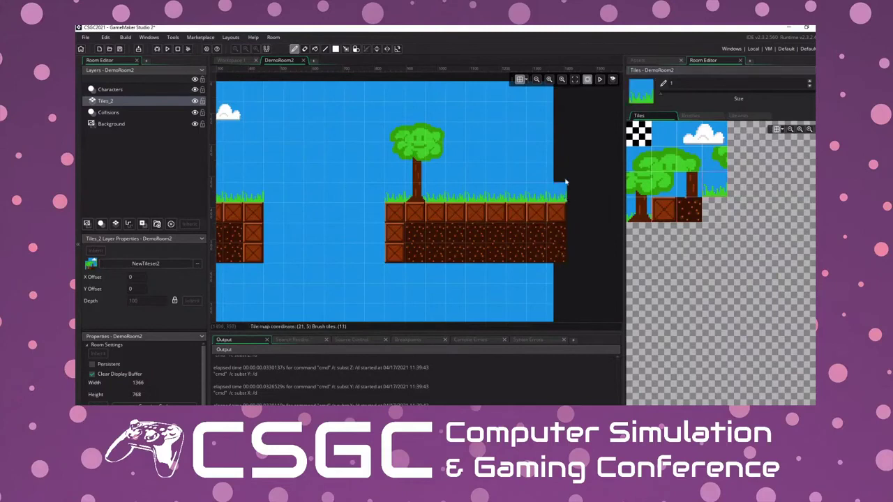
{"action": "left_click", "coordinate": [408, 251]}
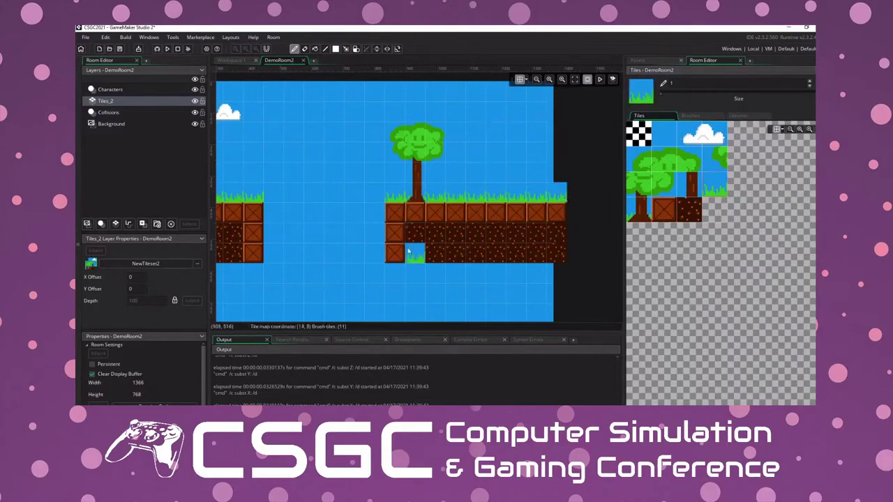
{"action": "mouse_move", "coordinate": [408, 251]}
{"action": "middle_mouse_down"}
{"action": "mouse_move", "coordinate": [541, 249]}
{"action": "mouse_move", "coordinate": [504, 249]}
{"action": "mouse_move", "coordinate": [504, 240]}
{"action": "mouse_move", "coordinate": [507, 250]}
{"action": "middle_mouse_up"}
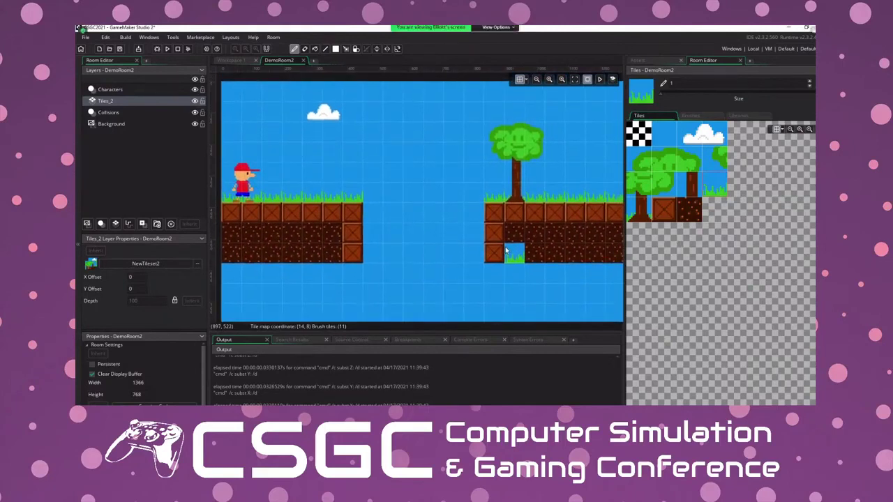
{"action": "key", "text": "alt+h"}
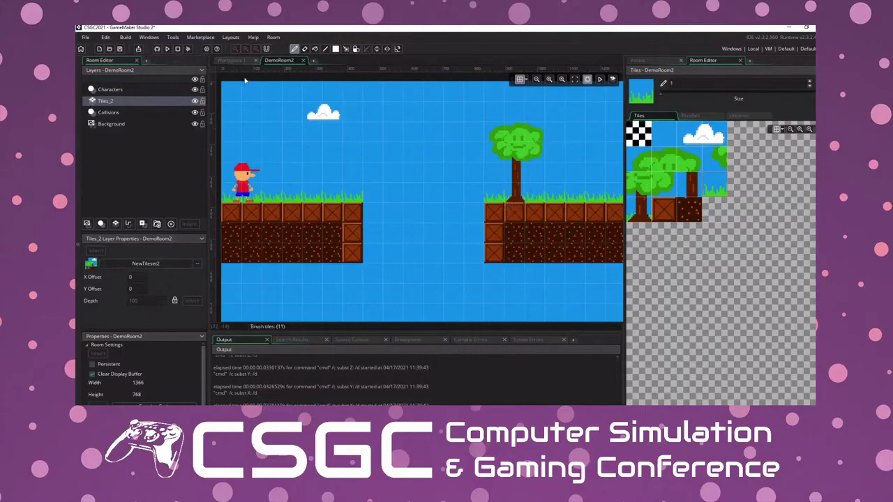
Step: Return to Workspace 1, switch to the PowerPoint slideshow and advance from the Demo slide to the contact slide
{"action": "left_click", "coordinate": [224, 62]}
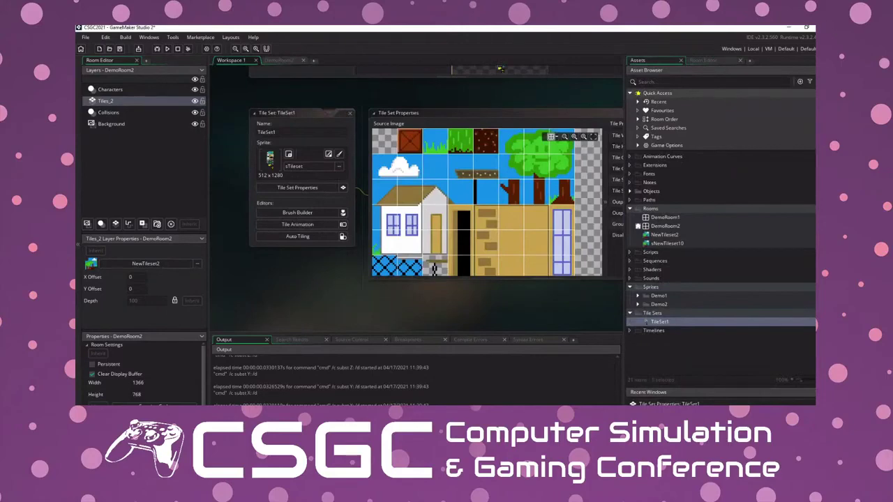
{"action": "key", "text": "alt+Tab"}
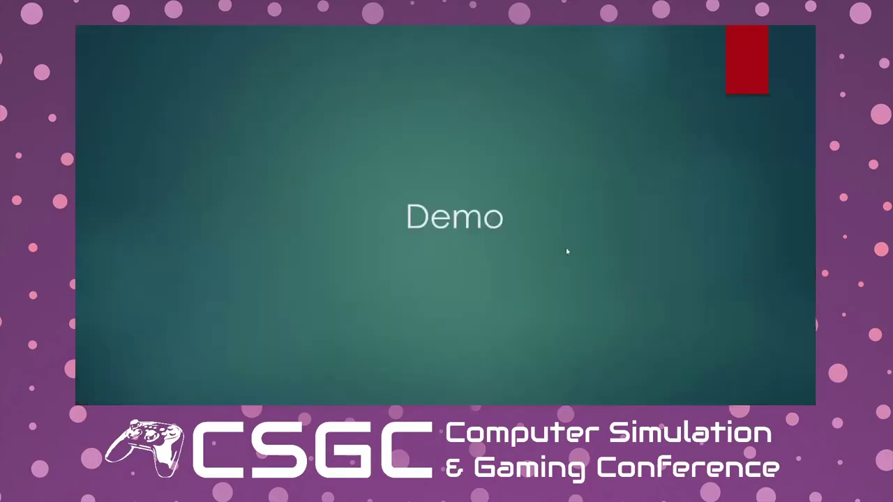
{"action": "key", "text": "Right"}
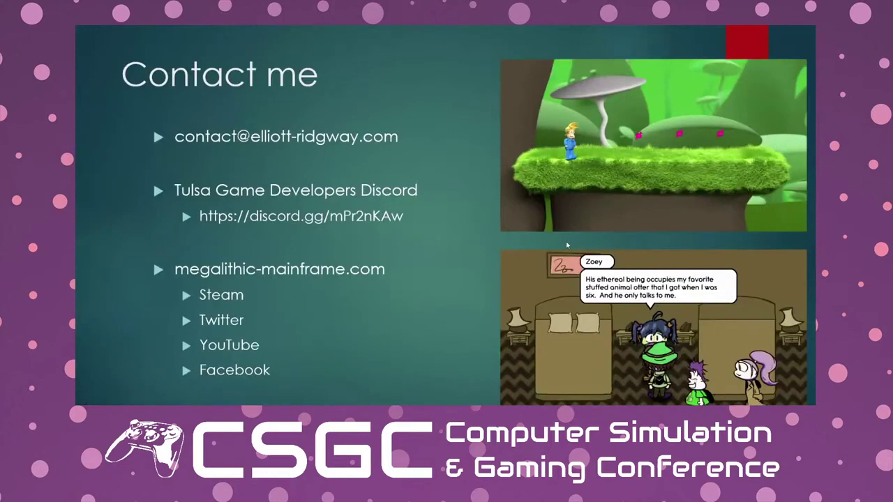